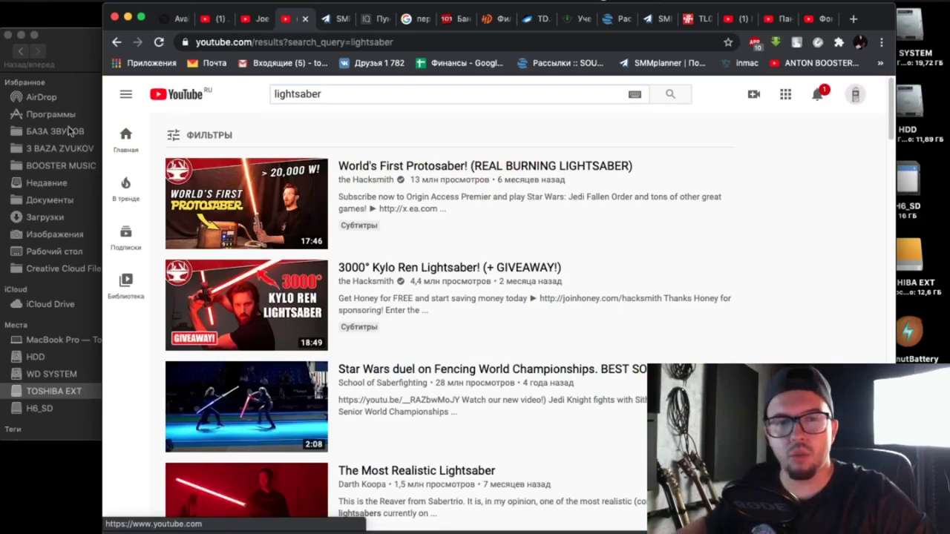
# Open the video "Star Wars VI Return of the Jedi Deleted Scene: Luke's Lightsaber" from the search results and watch it full screen.
pyautogui.scroll(-2, 307, 294)
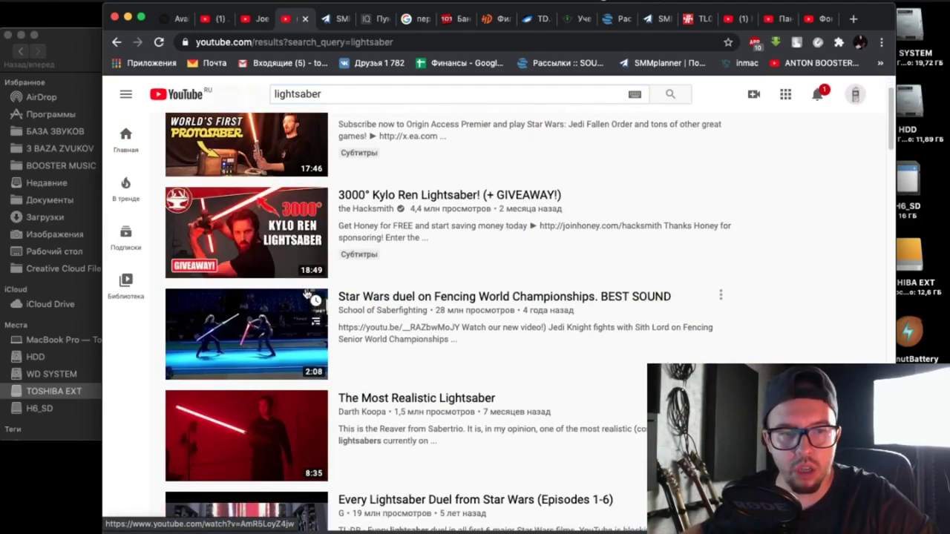
pyautogui.scroll(-5, 319, 320)
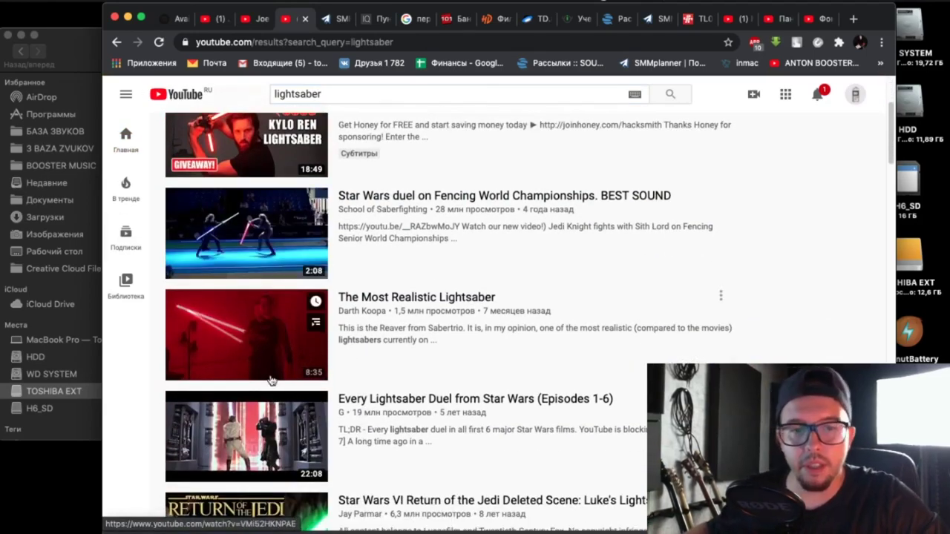
pyautogui.scroll(-3, 269, 377)
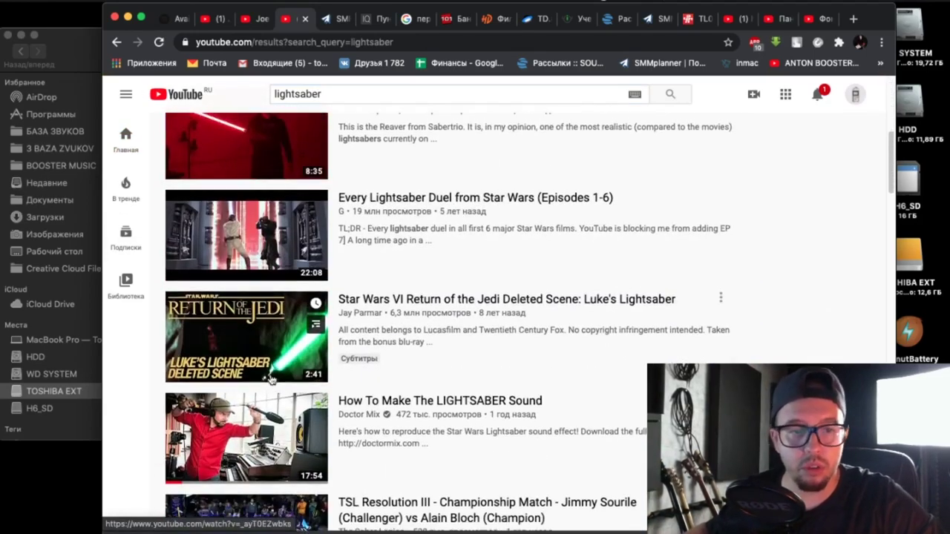
pyautogui.click(242, 346)
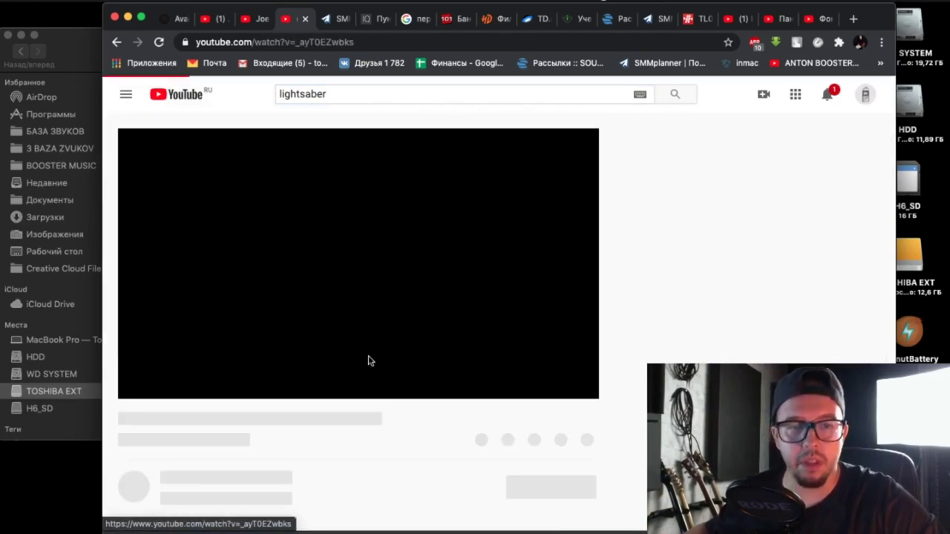
pyautogui.click(141, 18)
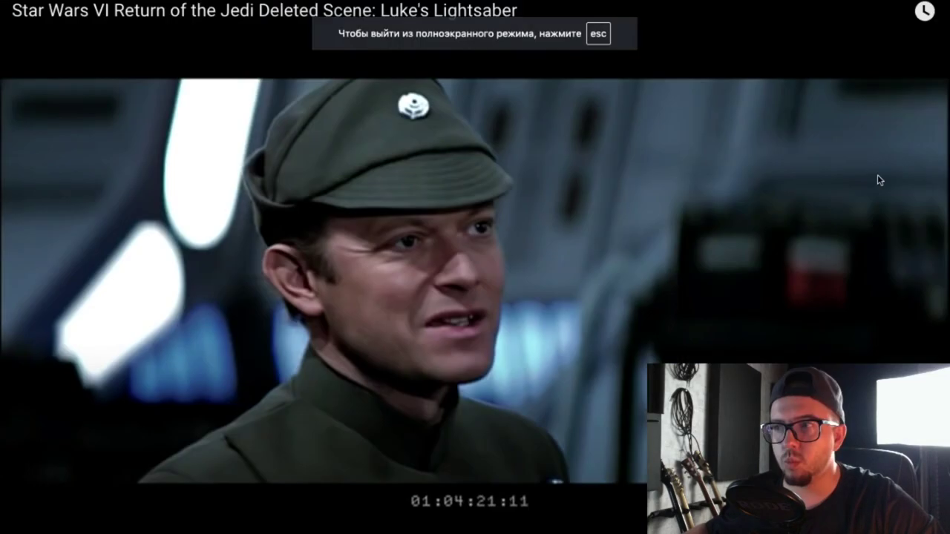
# Pause the deleted-scene clip, leave full screen and open the browser's video download extension.
pyautogui.click(878, 175)
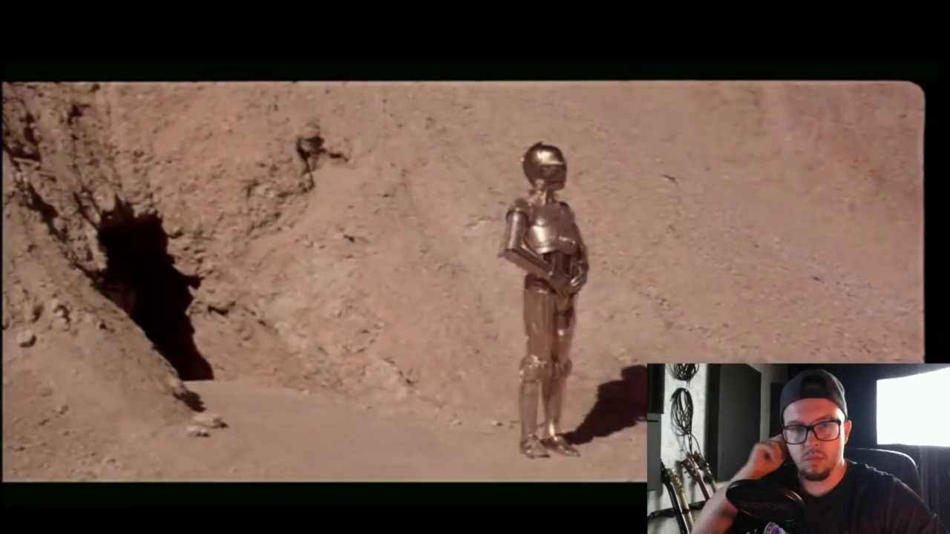
pyautogui.click(609, 414)
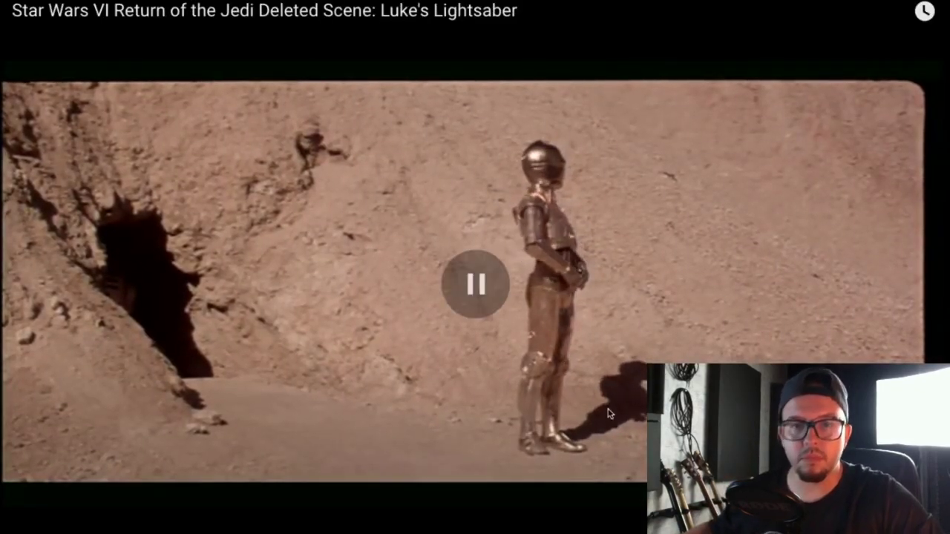
pyautogui.press('Escape')
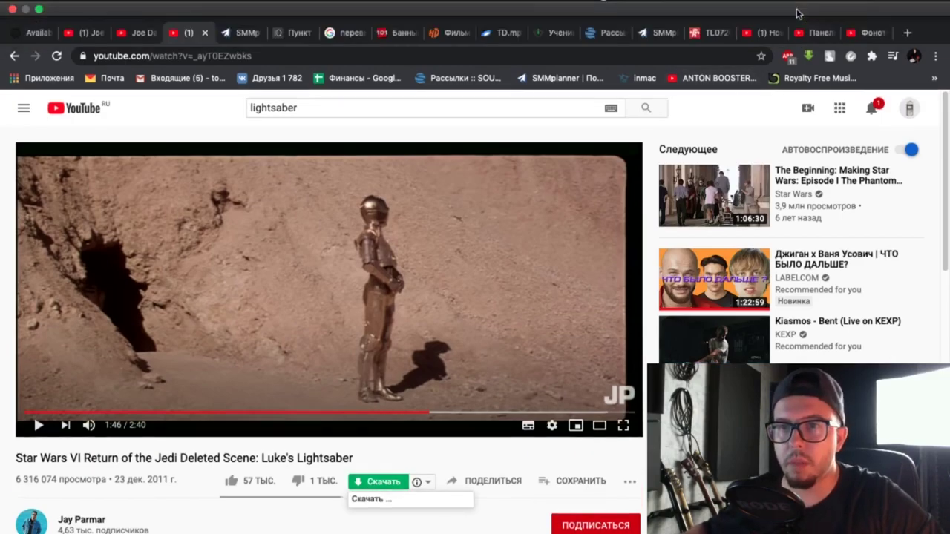
pyautogui.click(810, 57)
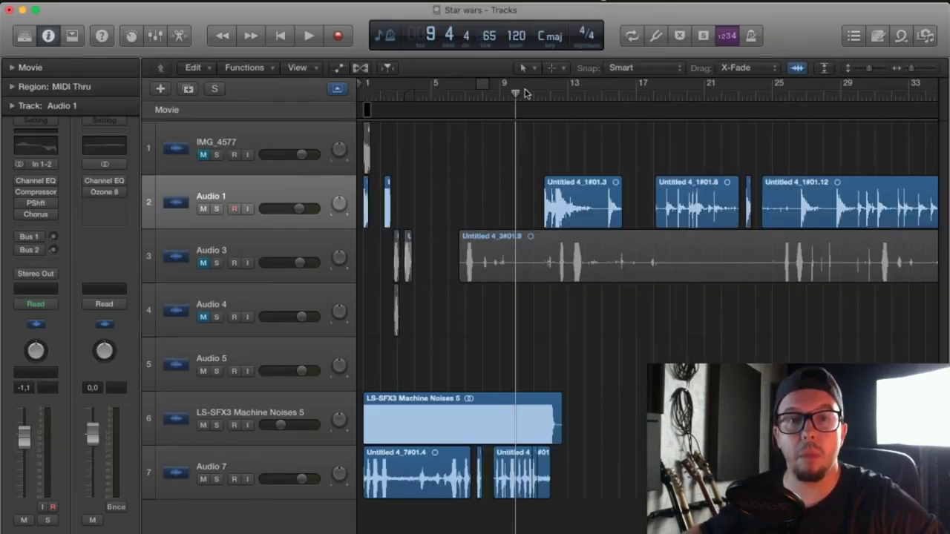
# In Logic, solo the Audio 1 track and play its first recordings from the project start.
pyautogui.scroll(5, 378, 114)
pyautogui.click(217, 209)
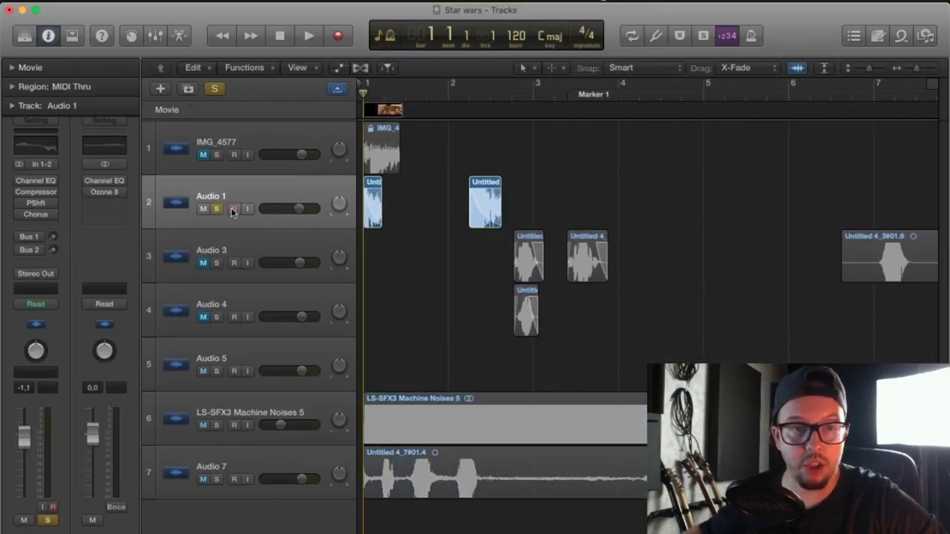
pyautogui.press('space')
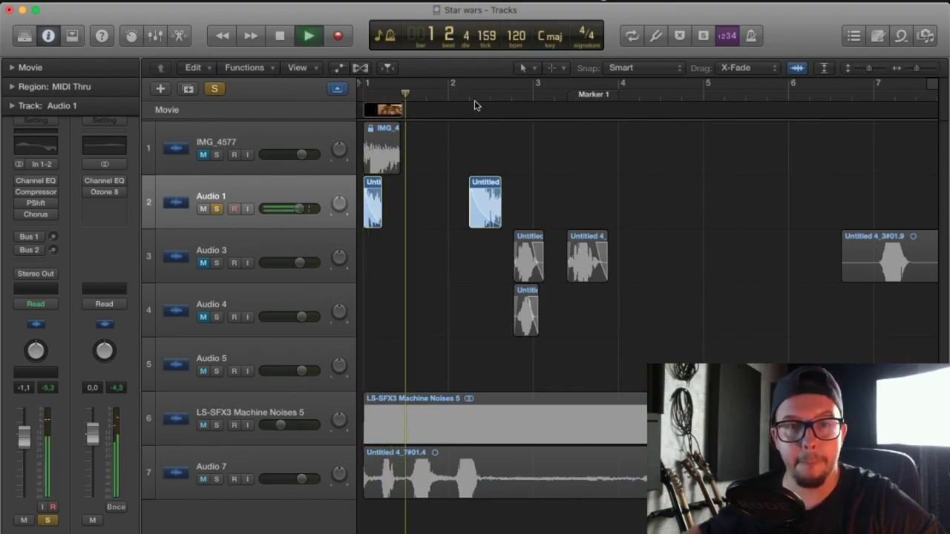
pyautogui.moveTo(473, 105); pyautogui.dragTo(460, 105)
pyautogui.press('space')
# Play further Audio 1 regions and set a cycle range from bar 23.3 to about 24.2 over the short region.
pyautogui.scroll(-5, 569, 97)
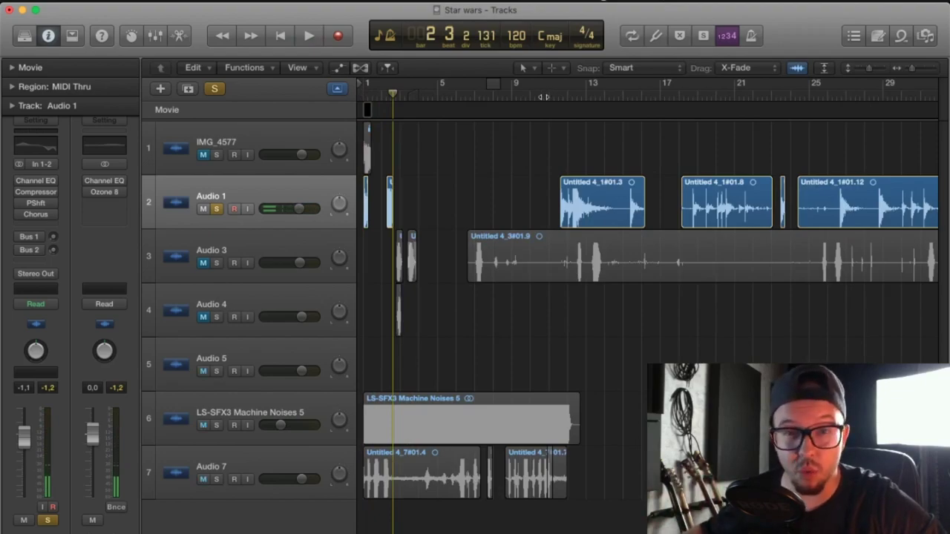
pyautogui.press('space')
pyautogui.scroll(-5, 581, 132)
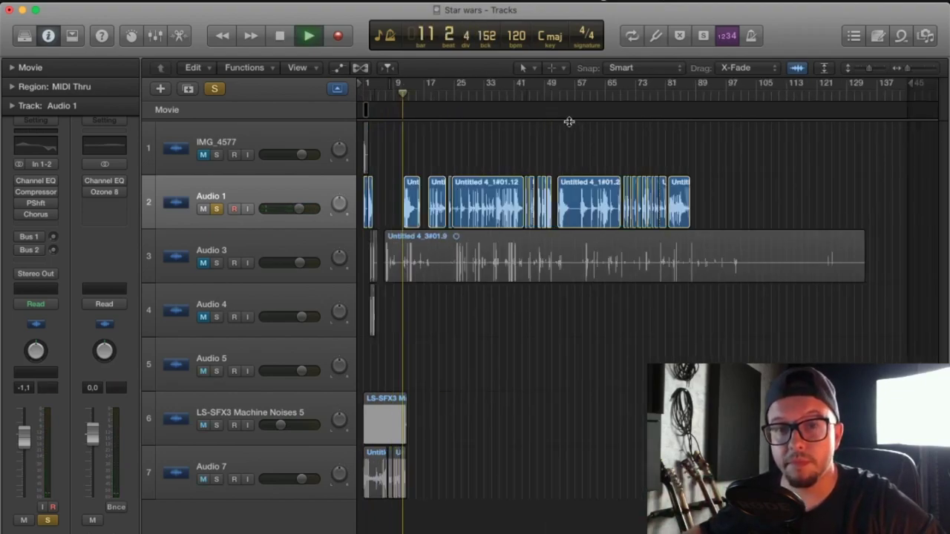
pyautogui.scroll(5, 569, 121)
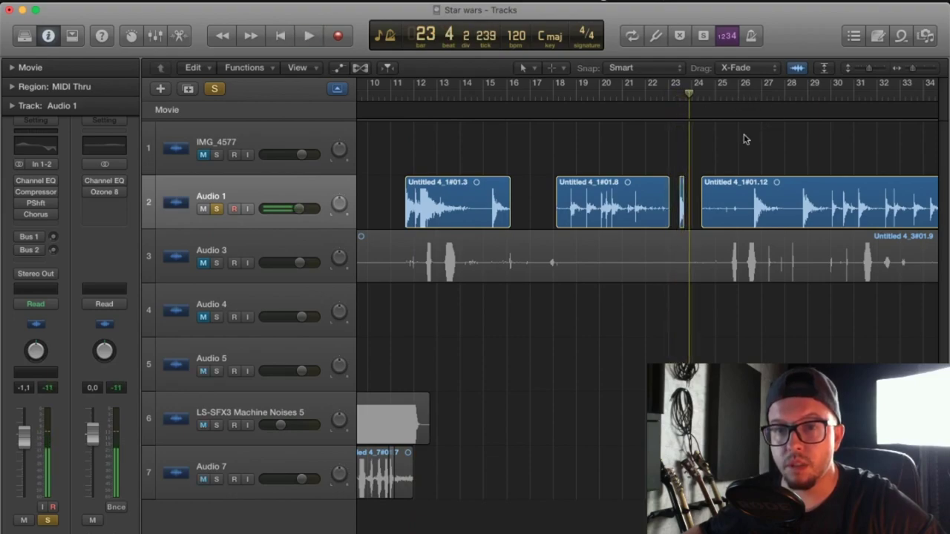
pyautogui.scroll(5, 746, 138)
pyautogui.moveTo(615, 91); pyautogui.dragTo(759, 85)
pyautogui.press('space')
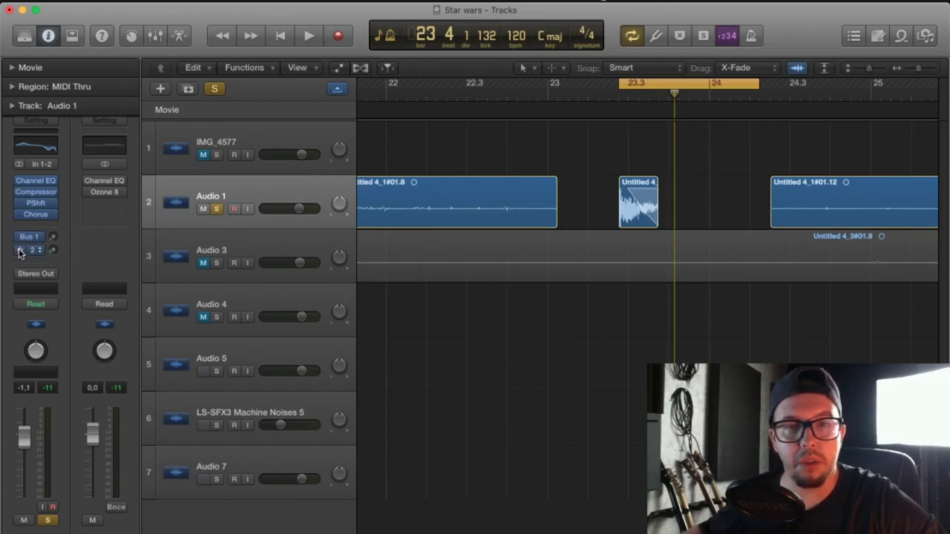
# Audition the series of short Audio 1 regions around bars 70 to 77.
pyautogui.press('space')
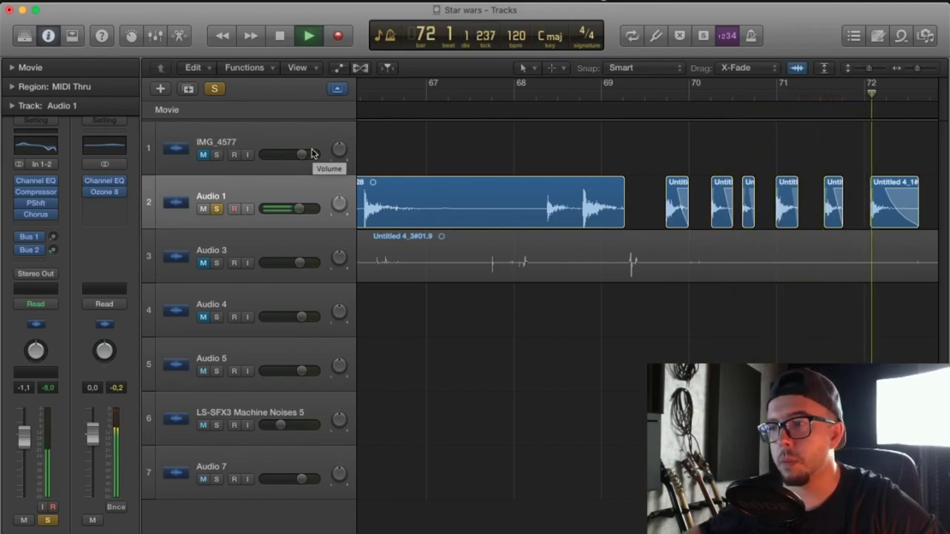
pyautogui.press('space')
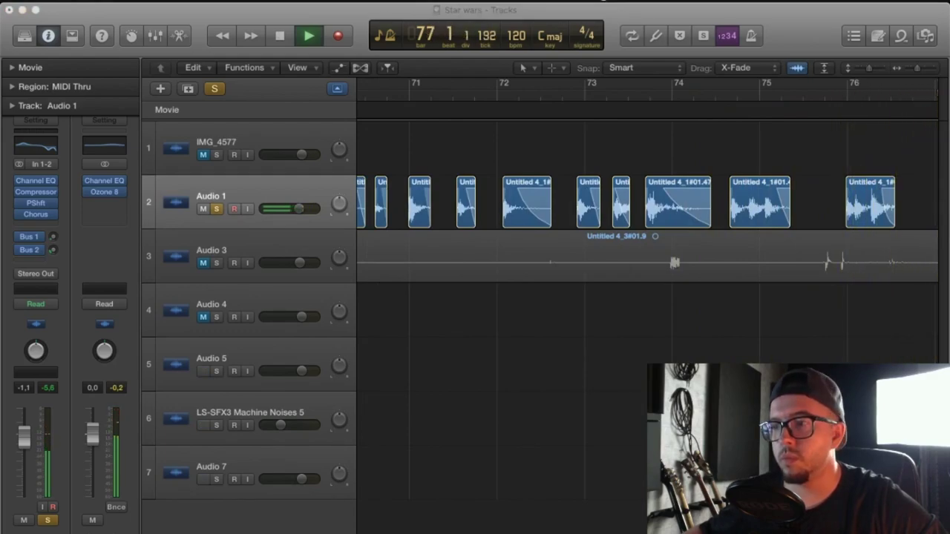
pyautogui.scroll(-3, 818, 312)
pyautogui.press('space')
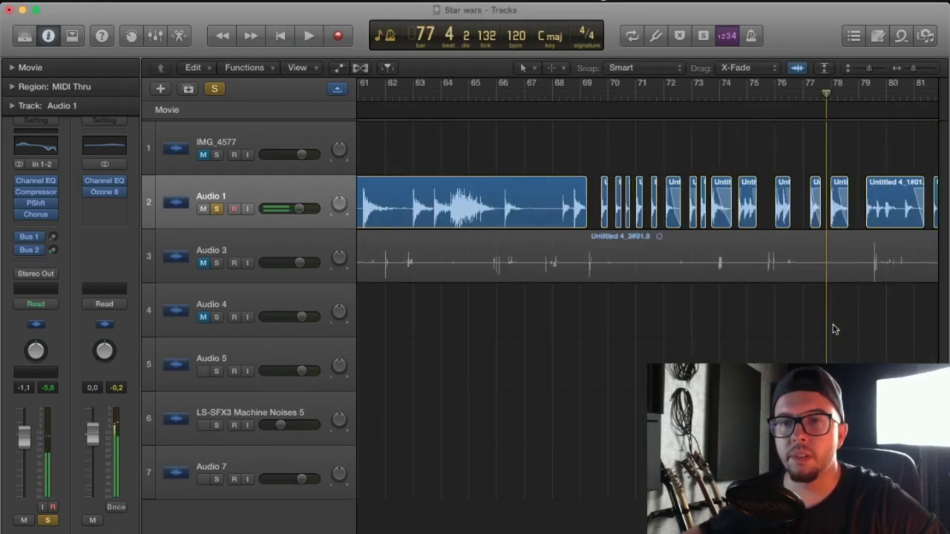
# Import the downloaded Return of the Jedi deleted scene as the project movie, with its audio on a new track.
pyautogui.hscroll(-2, 844, 334)
pyautogui.scroll(-5, 844, 333)
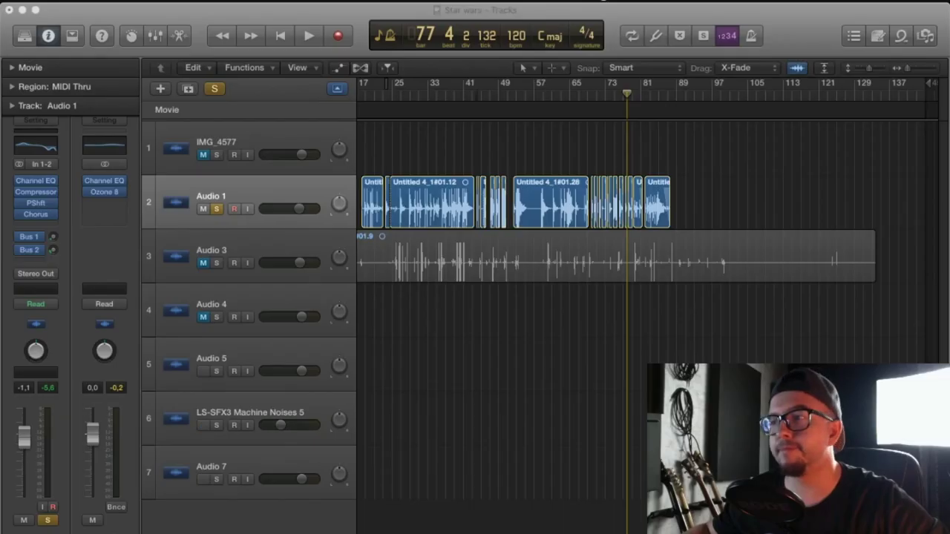
pyautogui.hscroll(-4, 527, 293)
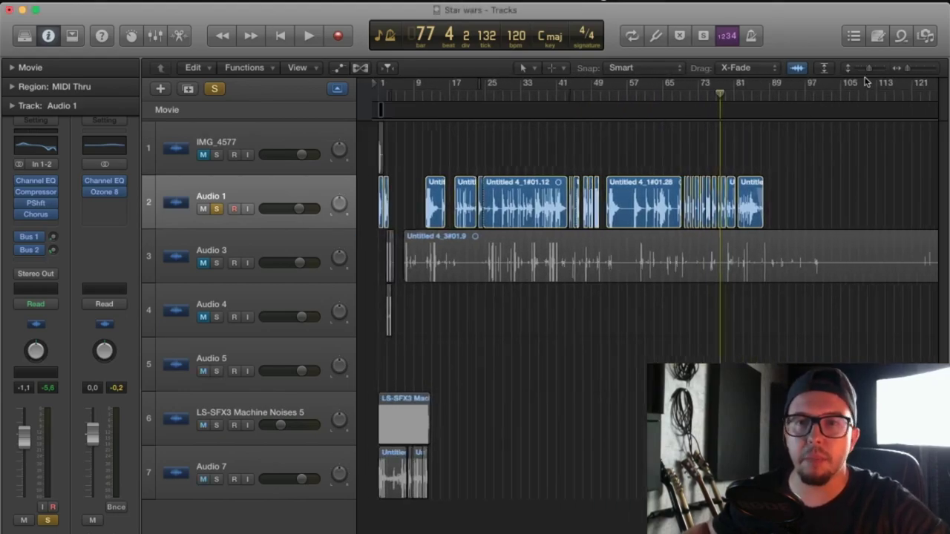
pyautogui.click(864, 75)
pyautogui.press('super+Up')
pyautogui.press('super+Left')
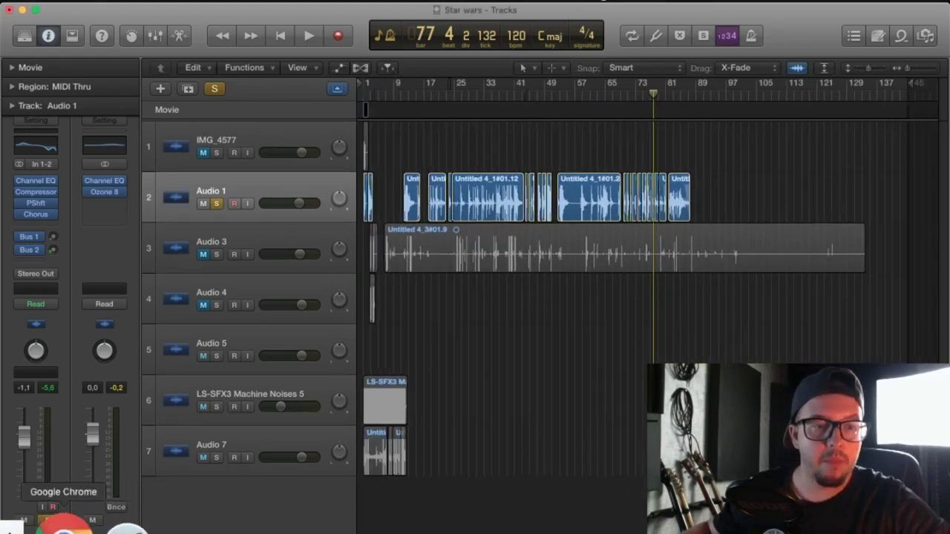
pyautogui.click(43, 526)
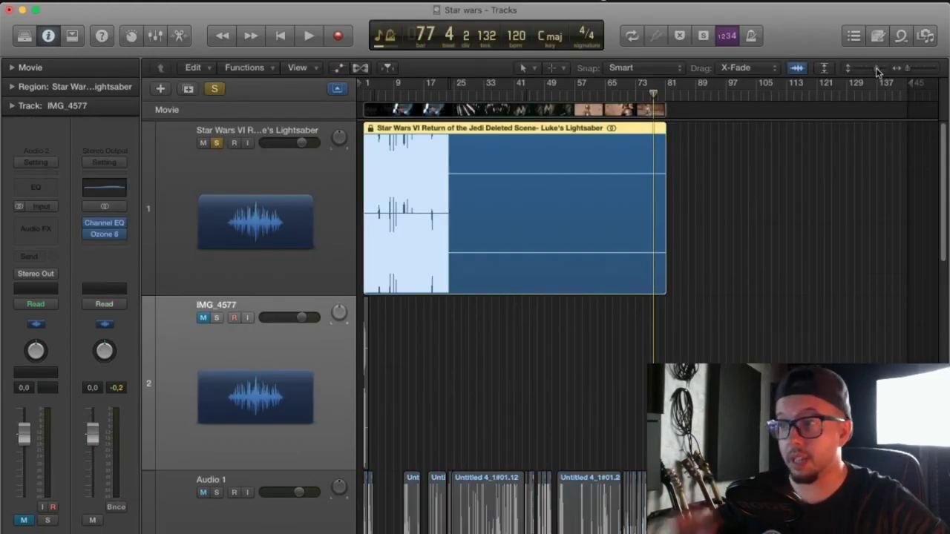
# Examine the deleted scene's soundtrack waveform and play it from bar 49 to locate the lightsaber sound.
pyautogui.press('super+Up')
pyautogui.press('super+Right')
pyautogui.press('super+Right')
pyautogui.press('super+Right')
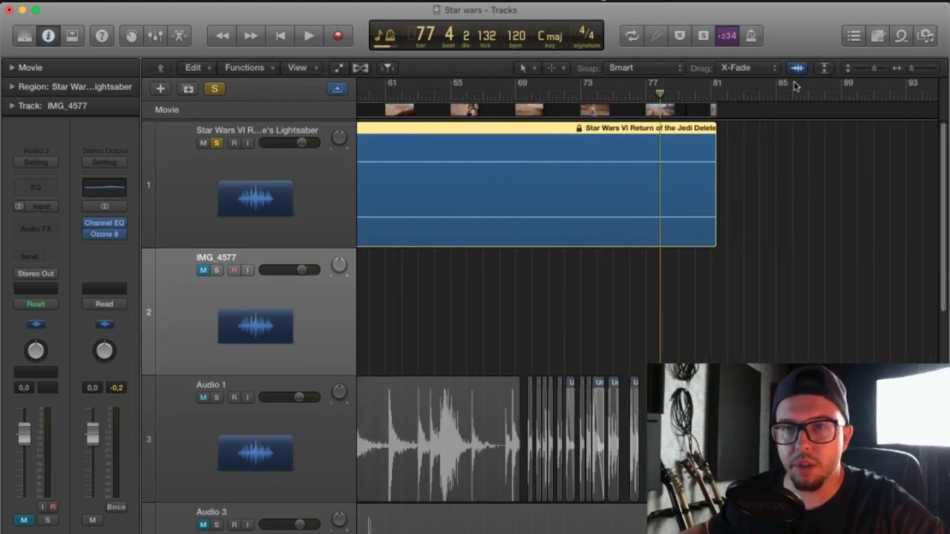
pyautogui.press('super+minus')
pyautogui.press('super+Left')
pyautogui.press('super+Left')
pyautogui.press('super+Left')
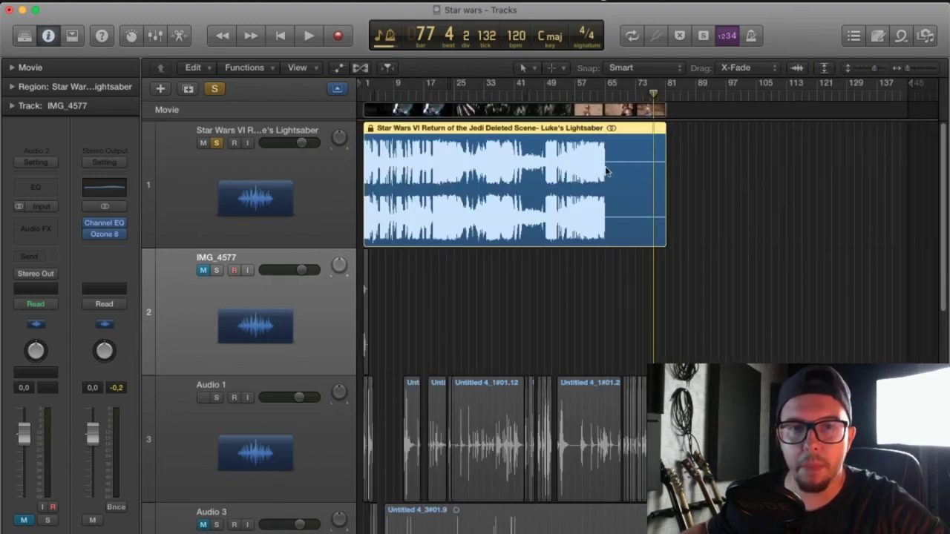
pyautogui.press('super+Right')
pyautogui.press('super+Right')
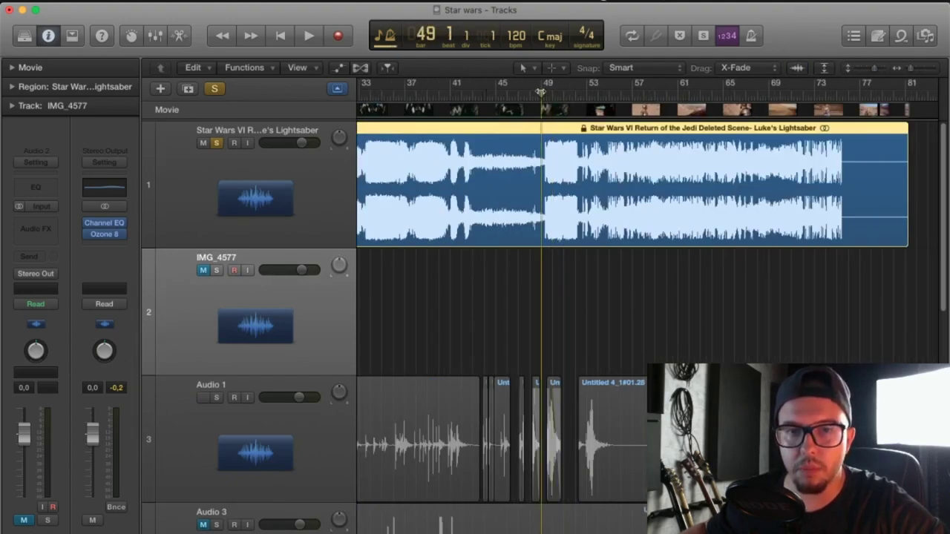
pyautogui.press('space')
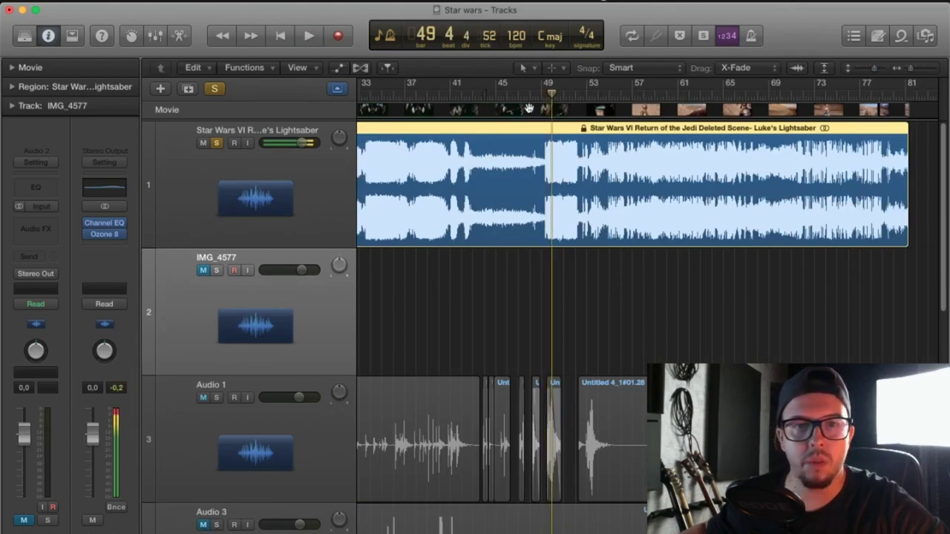
# Unlock the SMPTE position of the deleted scene's soundtrack region.
pyautogui.press('super+Left')
pyautogui.press('super+Left')
pyautogui.rightClick(491, 130)
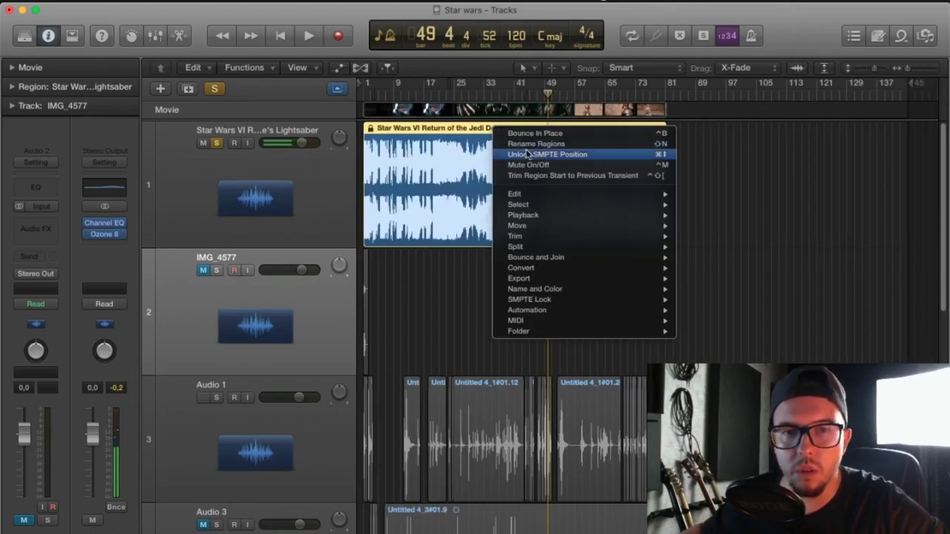
pyautogui.click(526, 153)
pyautogui.press('super+Right')
pyautogui.press('super+Right')
pyautogui.press('super+Right')
pyautogui.press('super+Right')
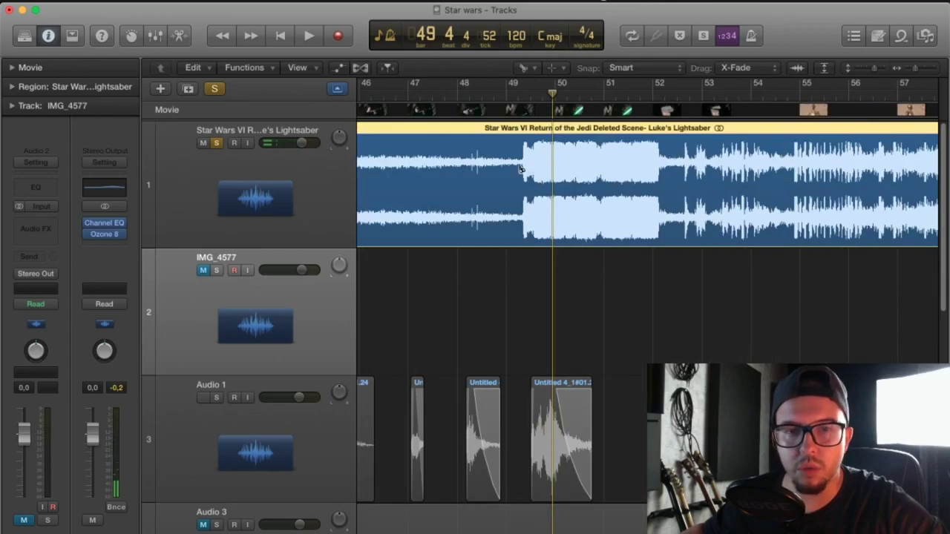
pyautogui.click(521, 151)
pyautogui.click(499, 141)
pyautogui.press('super+z')
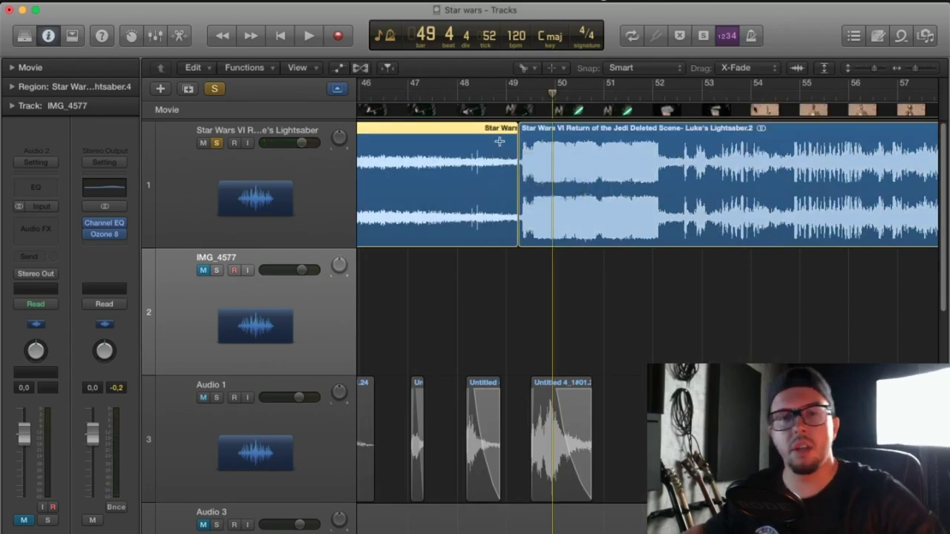
pyautogui.click(503, 149)
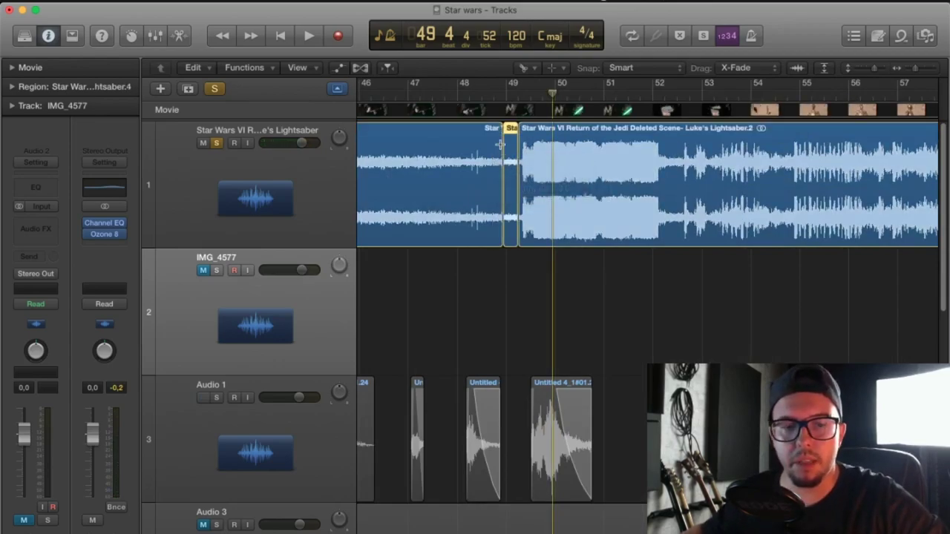
pyautogui.press('super+z')
pyautogui.press('super+z')
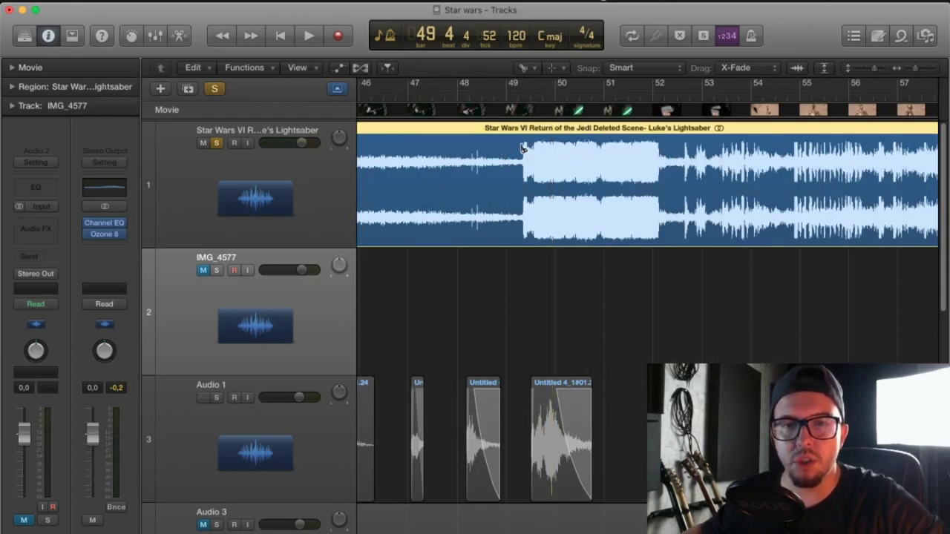
# Cut off the soundtrack before the loud section just after bar 49 and move the remaining part to bar 1.
pyautogui.click(522, 148)
pyautogui.click(503, 156)
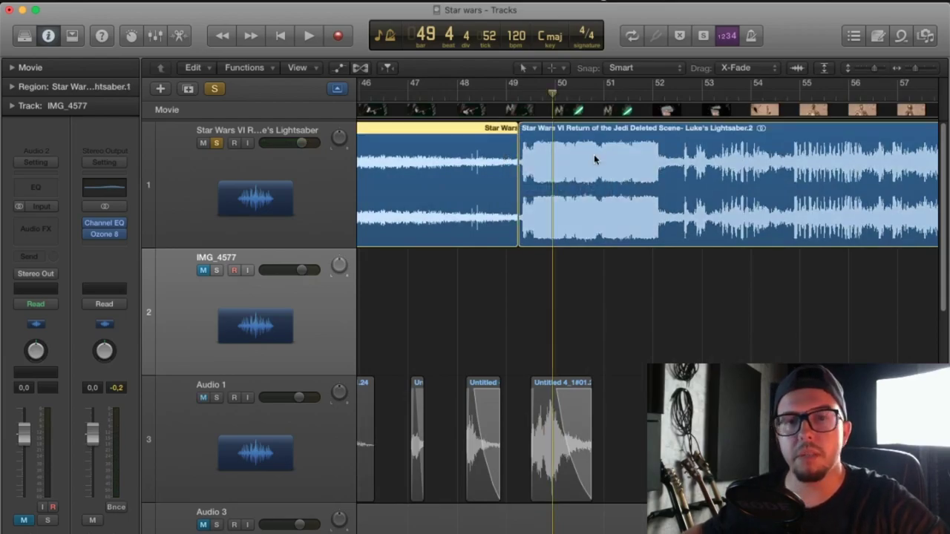
pyautogui.press('Delete')
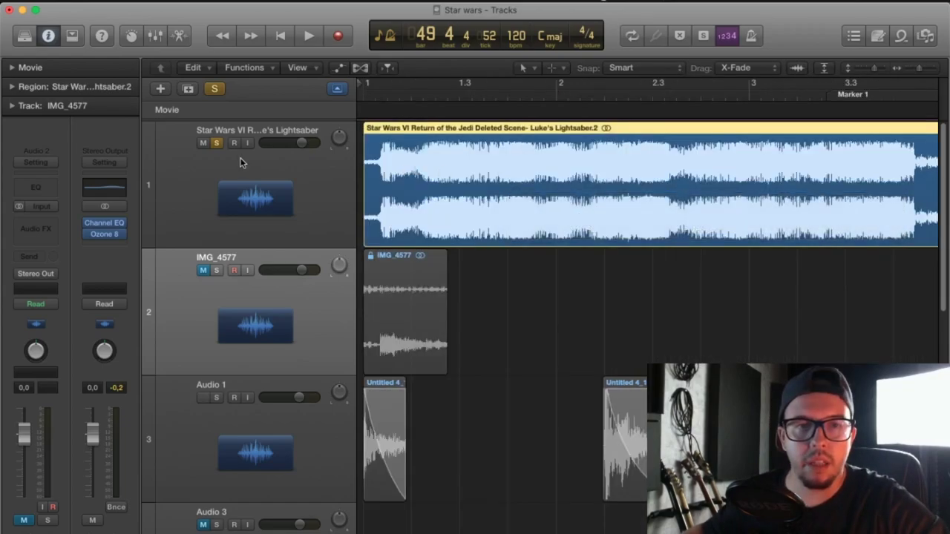
# Open a Channel EQ on the deleted-scene soundtrack track and play the cycle from bar 1 to 4 through its analyzer.
pyautogui.click(193, 157)
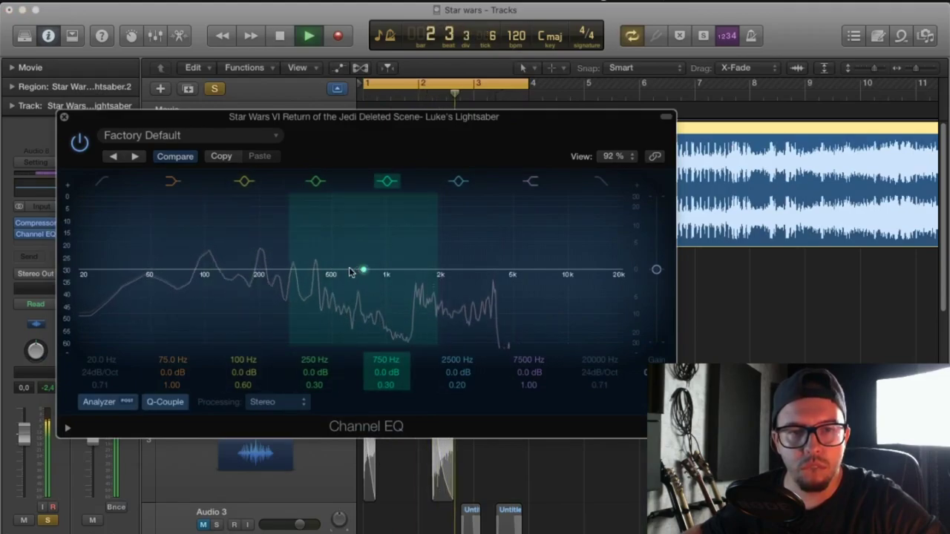
pyautogui.press('space')
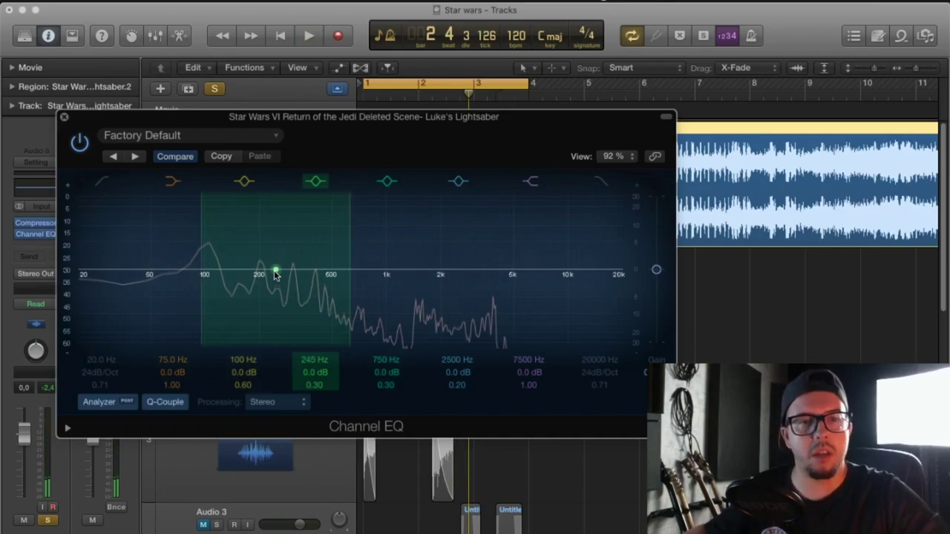
# Play the cycle through the EQ analyzer and move the 750 Hz band to 3650 Hz at 0.0 dB.
pyautogui.press('space')
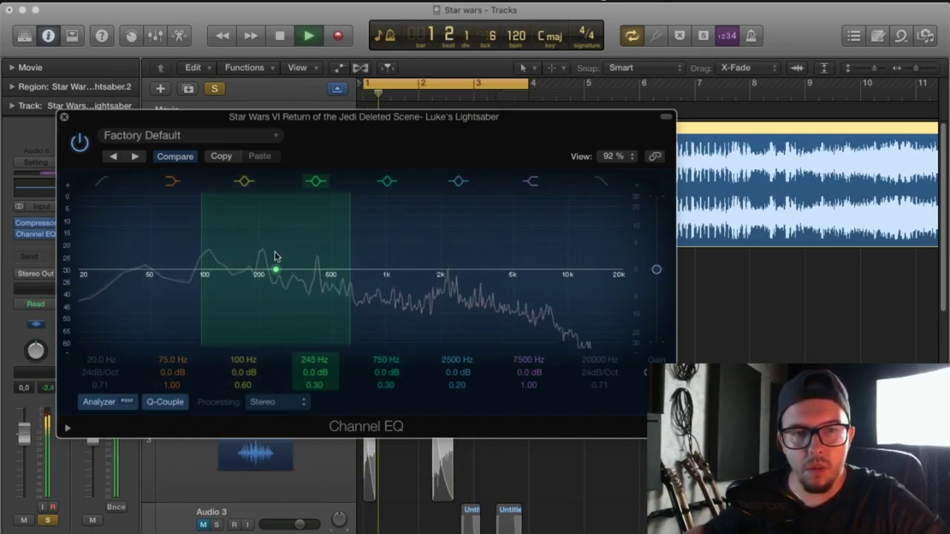
pyautogui.press('space')
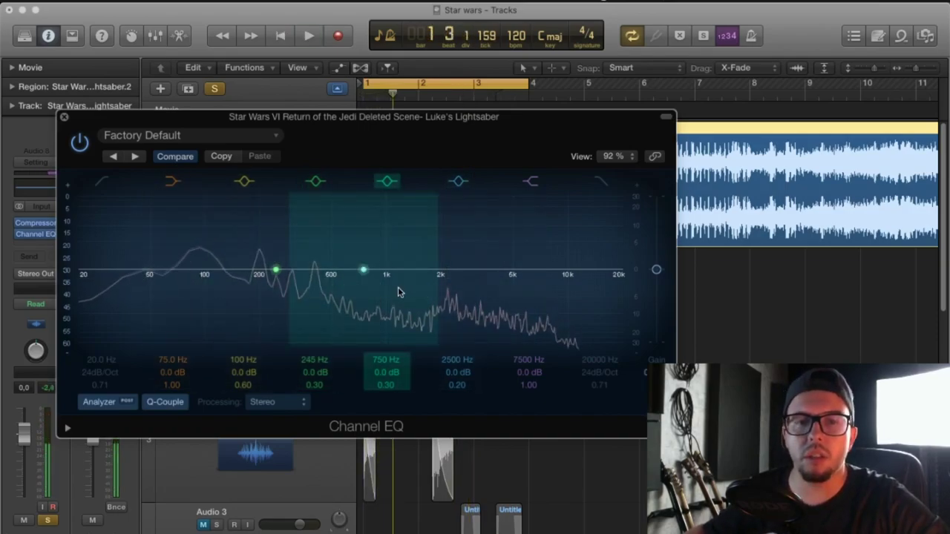
pyautogui.moveTo(362, 274); pyautogui.dragTo(466, 271)
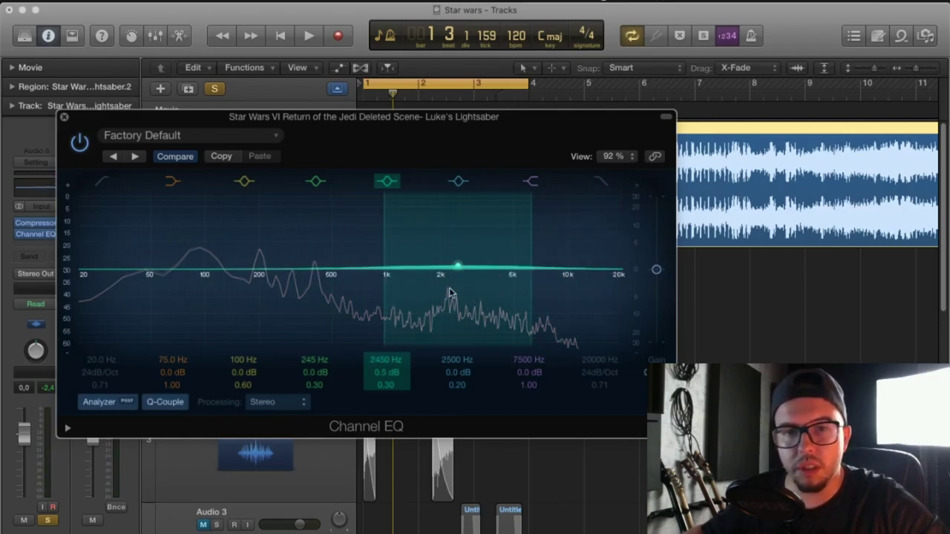
pyautogui.moveTo(456, 268); pyautogui.dragTo(489, 267)
pyautogui.press('space')
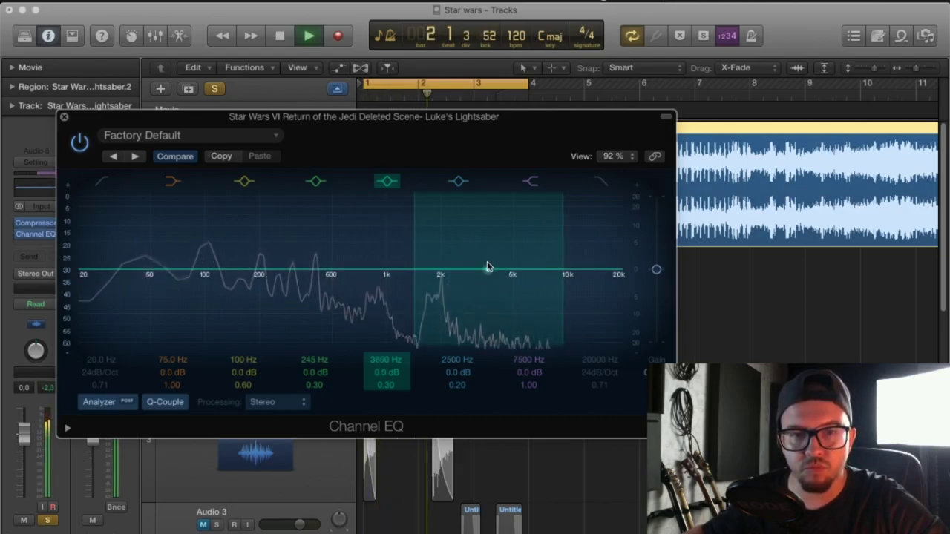
pyautogui.press('space')
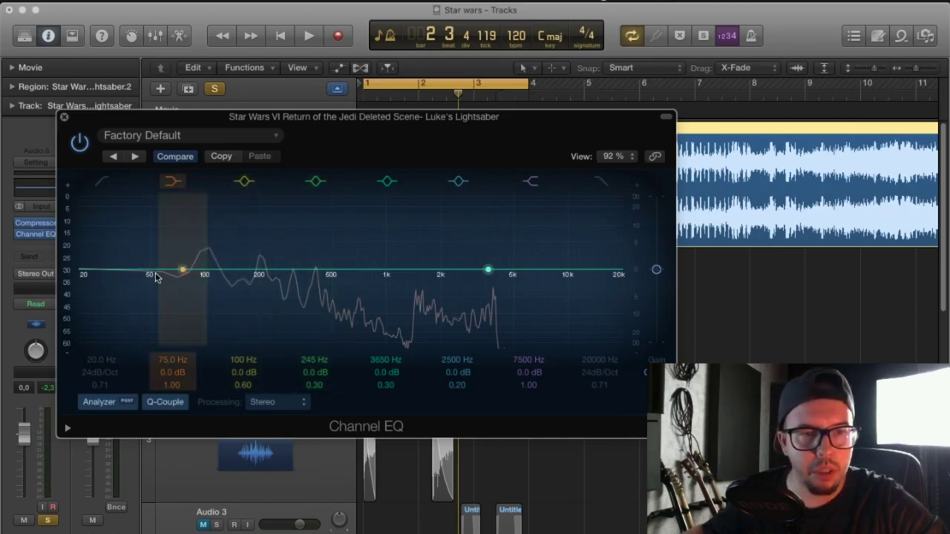
# Move the EQ's low shelf to 62 Hz at 0.0 dB and replay the cycle to check the spectrum.
pyautogui.moveTo(189, 265); pyautogui.dragTo(168, 269)
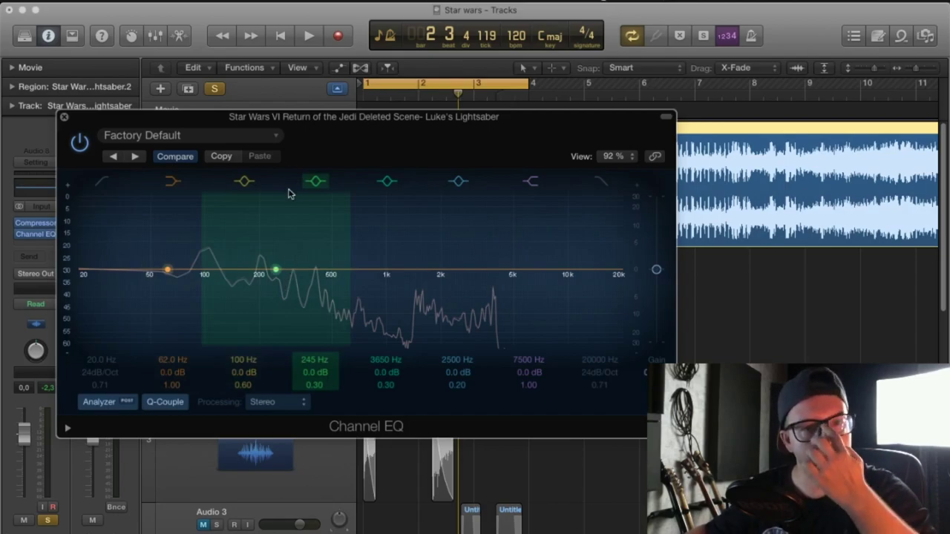
pyautogui.press('space')
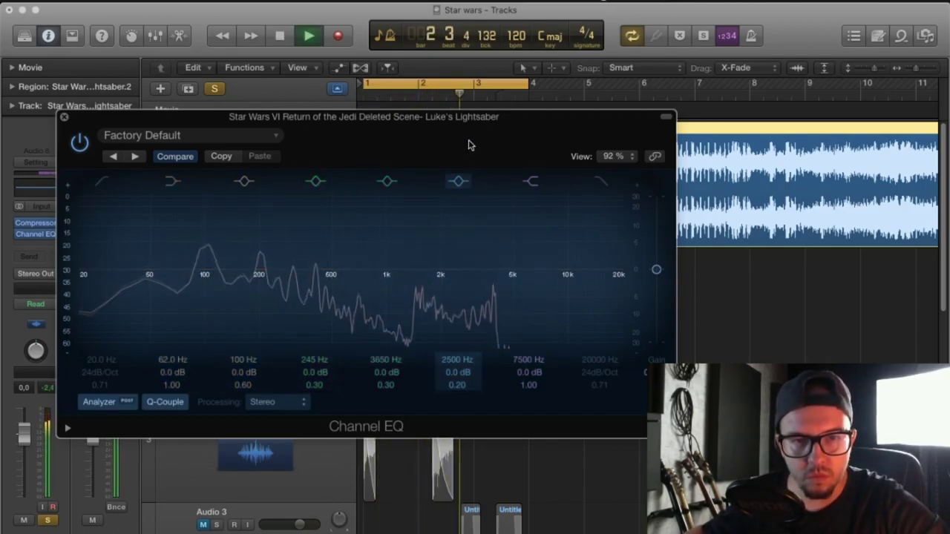
pyautogui.moveTo(418, 121); pyautogui.dragTo(436, 156)
pyautogui.press('space')
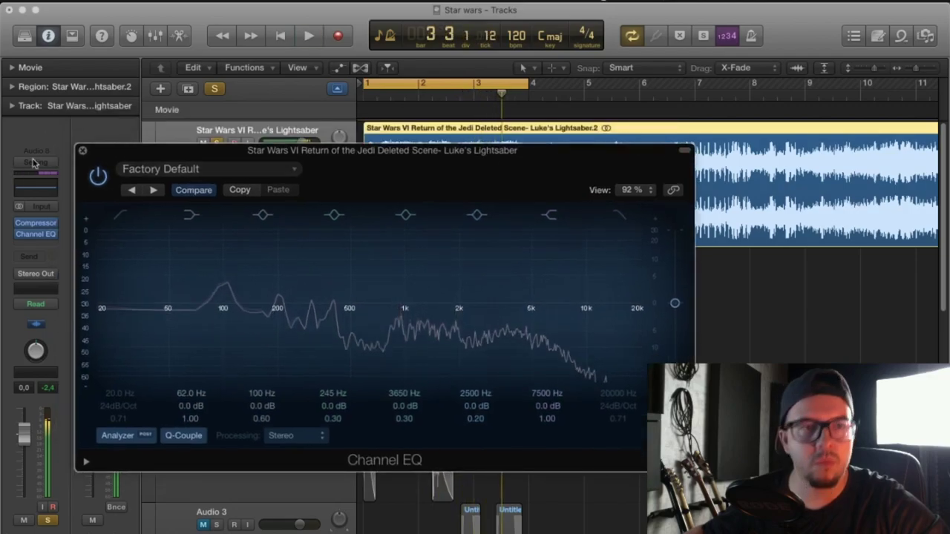
pyautogui.click(82, 152)
# Create a software instrument track with Phase Plant as its instrument.
pyautogui.click(160, 88)
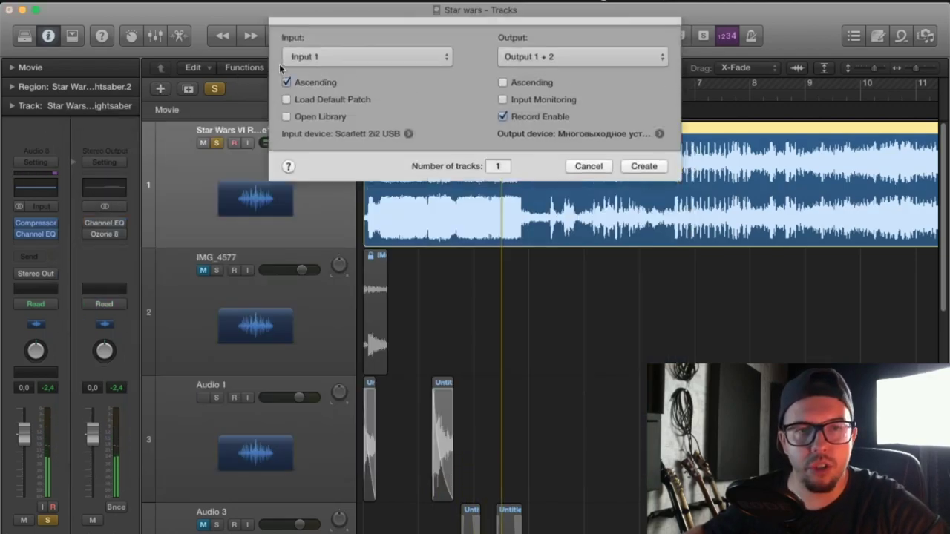
pyautogui.click(344, 47)
pyautogui.click(364, 144)
pyautogui.moveTo(325, 403)
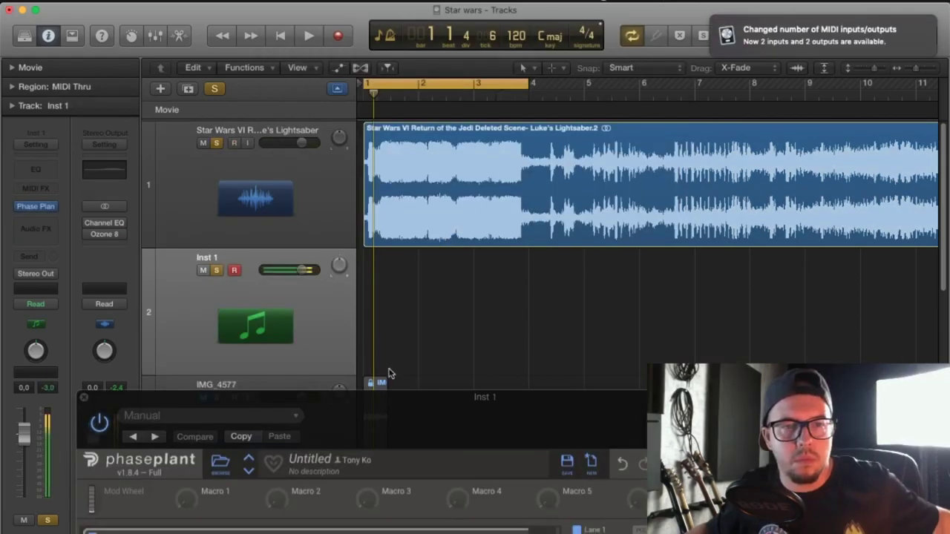
# Set Phase Plant's analog oscillator to a sine wave and add a Channel EQ to the instrument track.
pyautogui.moveTo(418, 418); pyautogui.dragTo(438, 201)
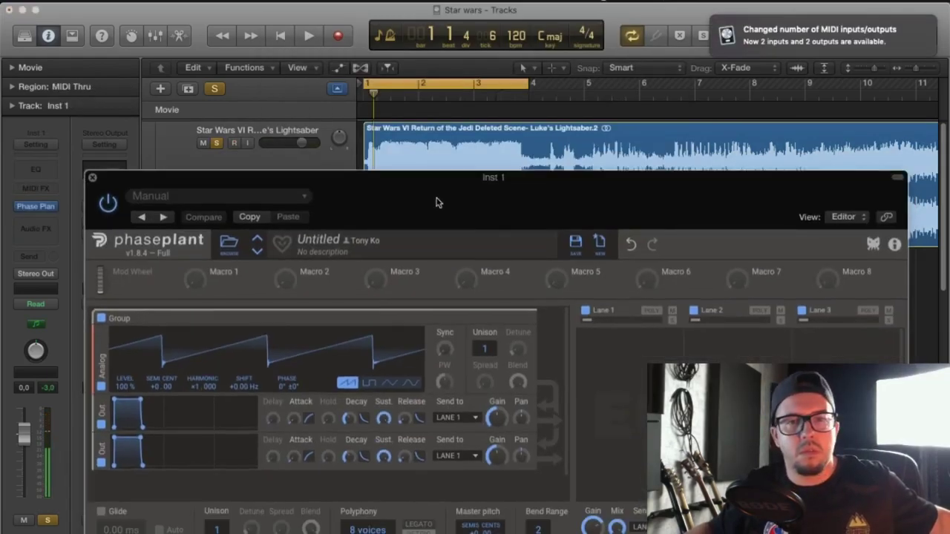
pyautogui.moveTo(365, 204); pyautogui.dragTo(380, 253)
pyautogui.click(427, 433)
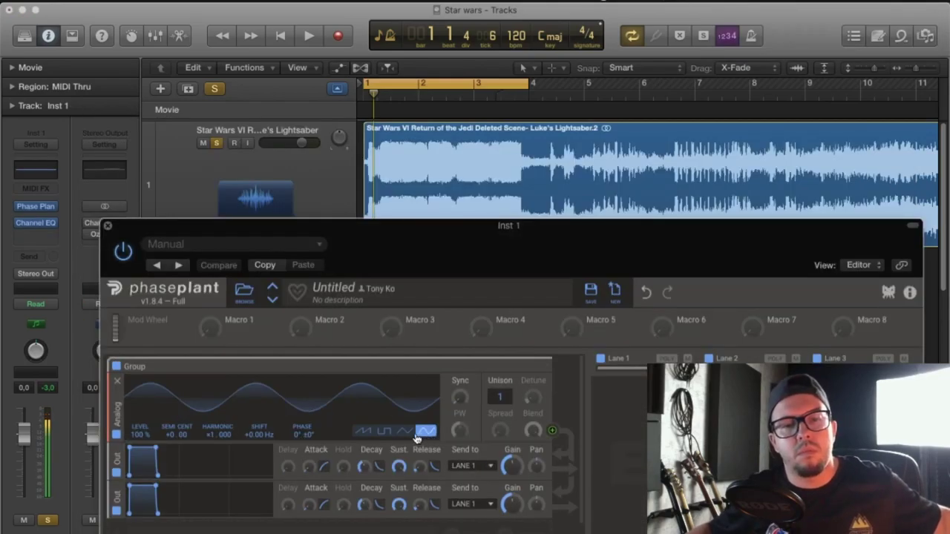
pyautogui.click(20, 176)
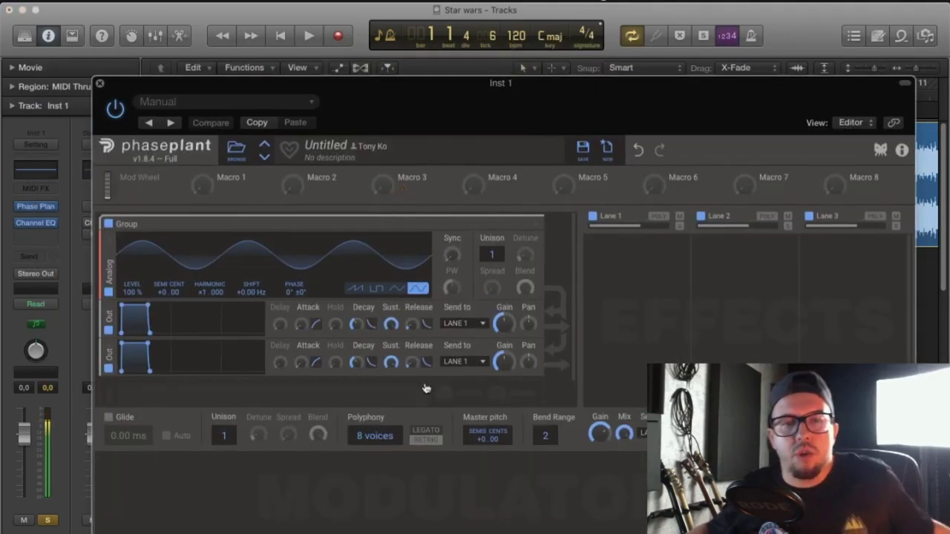
# Play short bits of the lightsaber soundtrack from several positions within bars 1 and 2 to compare its hum.
pyautogui.moveTo(443, 128); pyautogui.dragTo(384, 452)
pyautogui.doubleClick(477, 94)
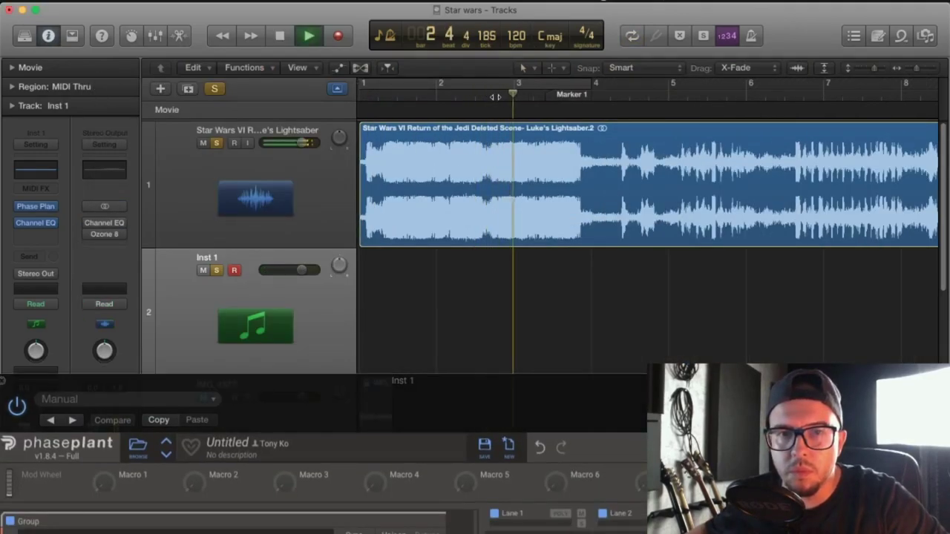
pyautogui.press('space')
pyautogui.click(478, 95)
pyautogui.press('space')
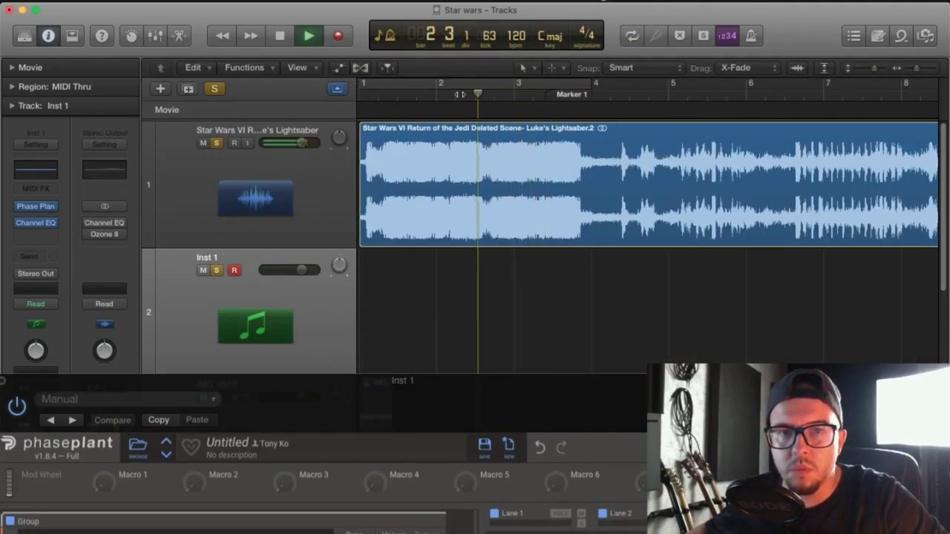
pyautogui.press('space')
pyautogui.click(454, 95)
pyautogui.press('space')
pyautogui.press('space')
pyautogui.click(436, 95)
pyautogui.press('space')
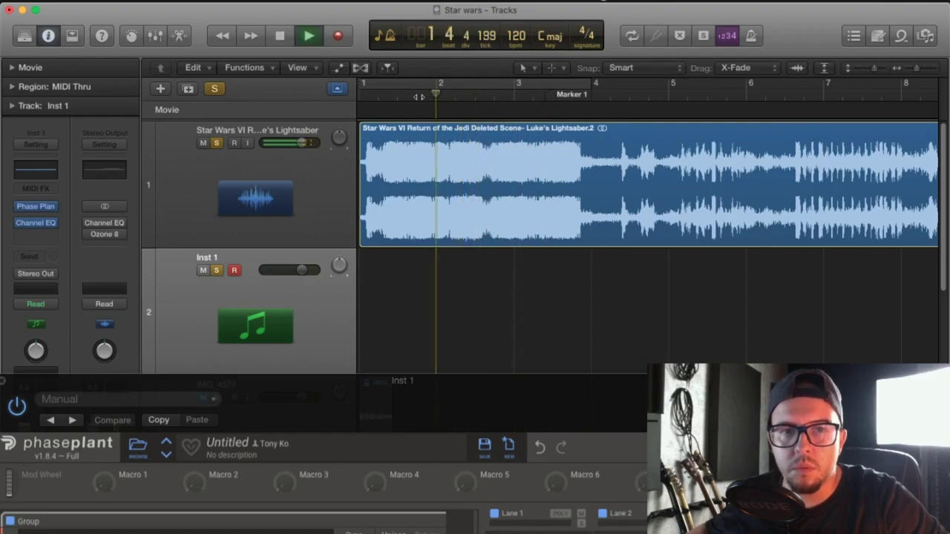
pyautogui.press('space')
pyautogui.click(397, 94)
pyautogui.press('space')
pyautogui.press('space')
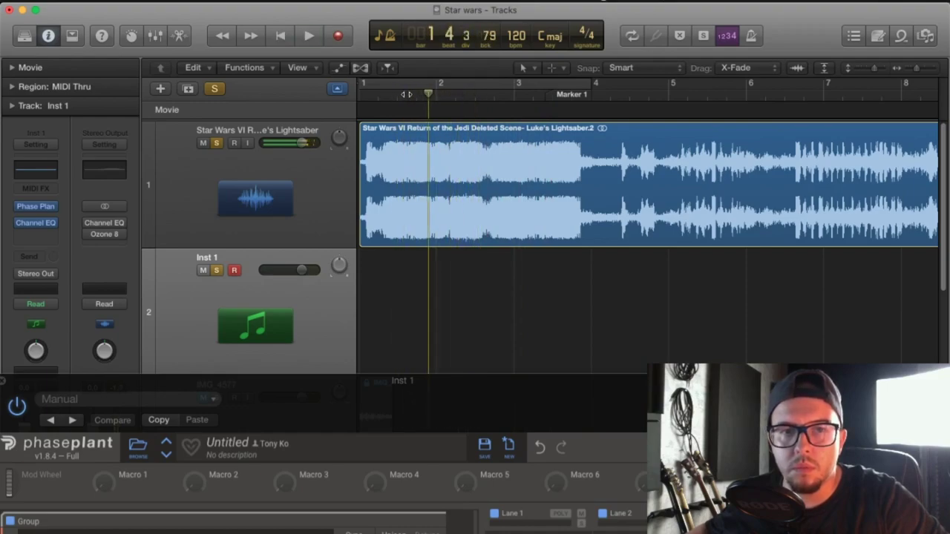
# Set the cycle range over the last beat of bar 1 and loop that part of the soundtrack.
pyautogui.moveTo(416, 87); pyautogui.dragTo(441, 87)
pyautogui.press('super+Right')
pyautogui.press('space')
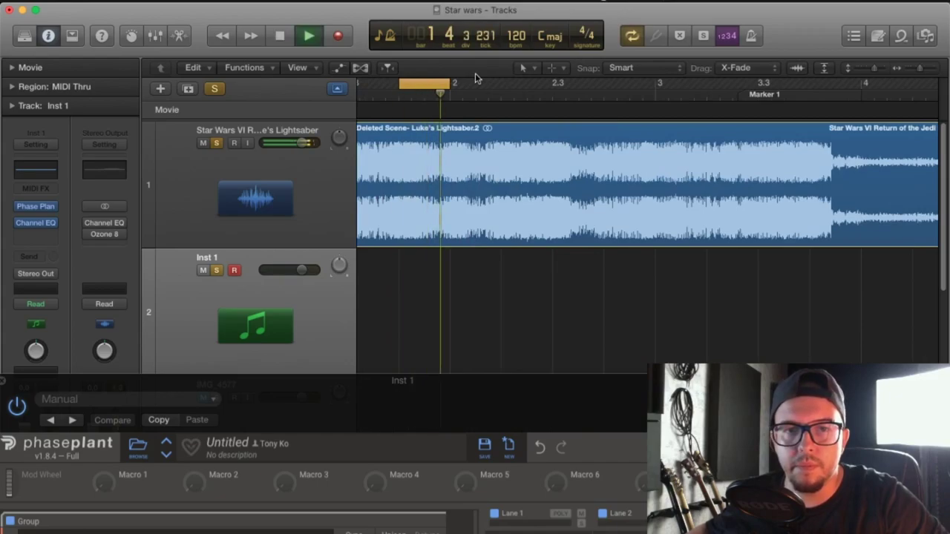
pyautogui.press('space')
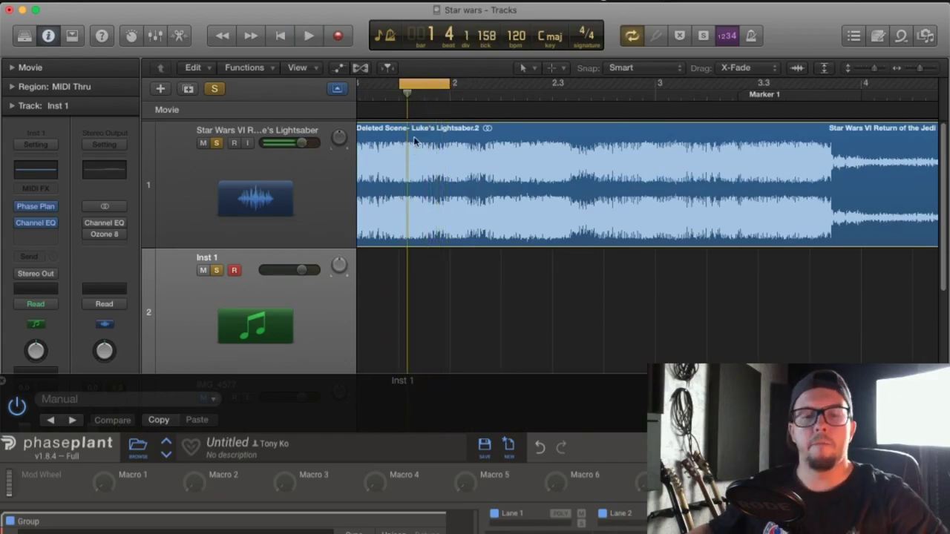
# Replace the generators in the Phase Plant group with a Wavetable generator followed by an Output.
pyautogui.press('super+b')
pyautogui.click(660, 339)
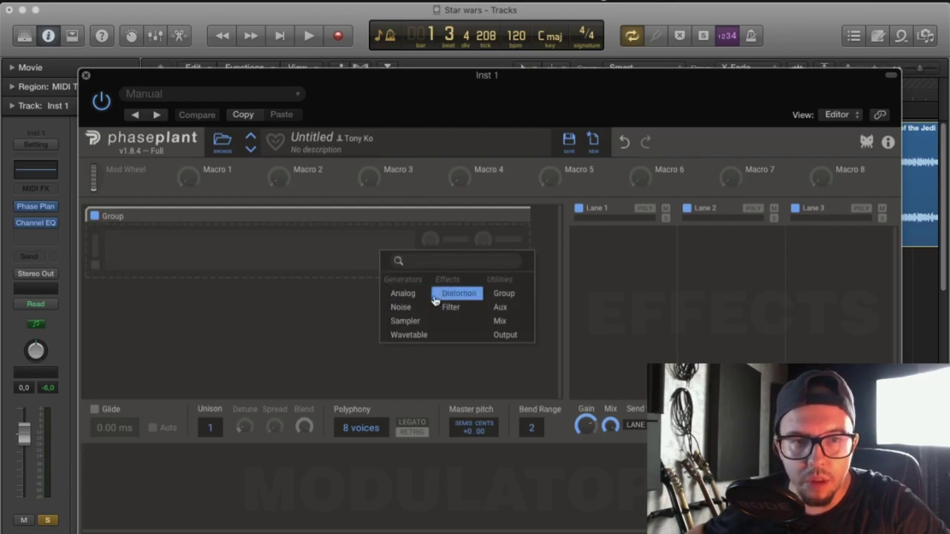
pyautogui.click(409, 335)
pyautogui.click(378, 333)
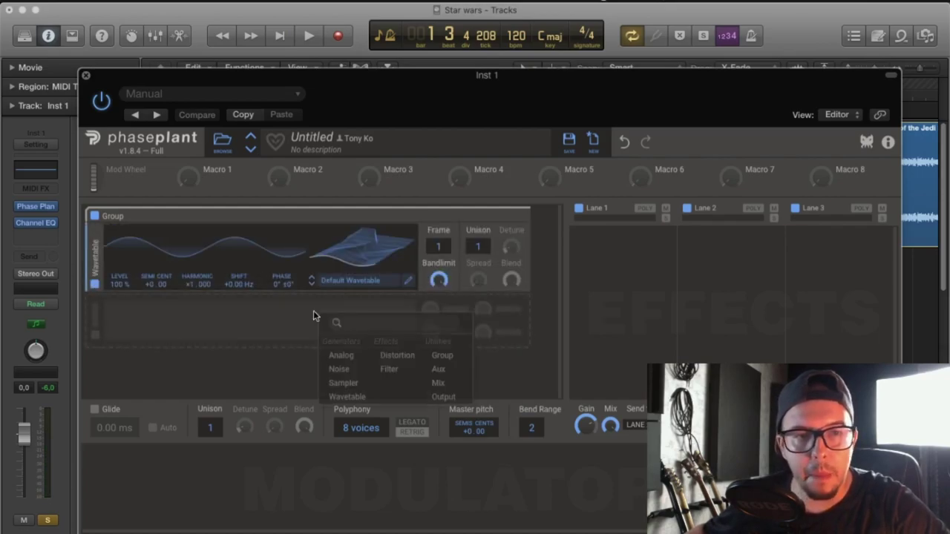
pyautogui.click(449, 399)
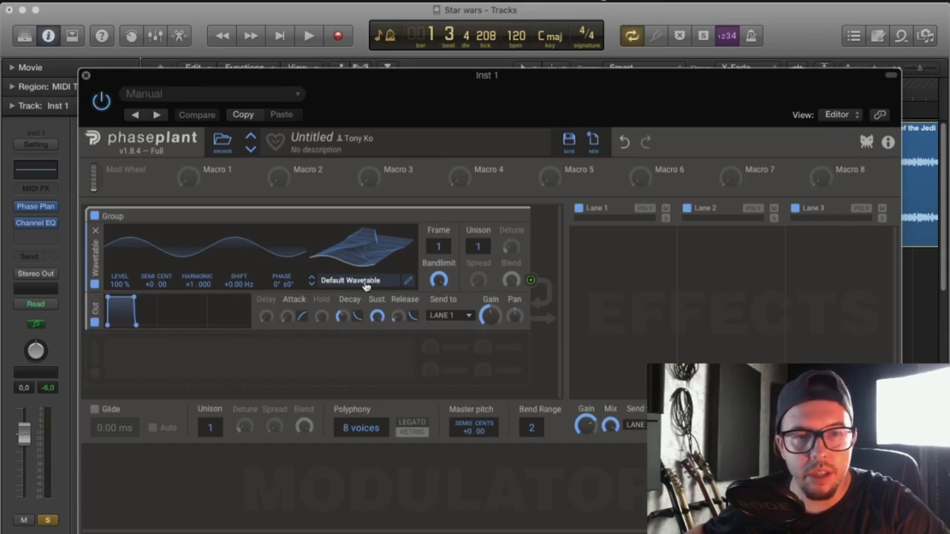
# Try loading demosaber.wav into the wavetable editor and set the Default Wavetable's frame to 109.
pyautogui.click(407, 281)
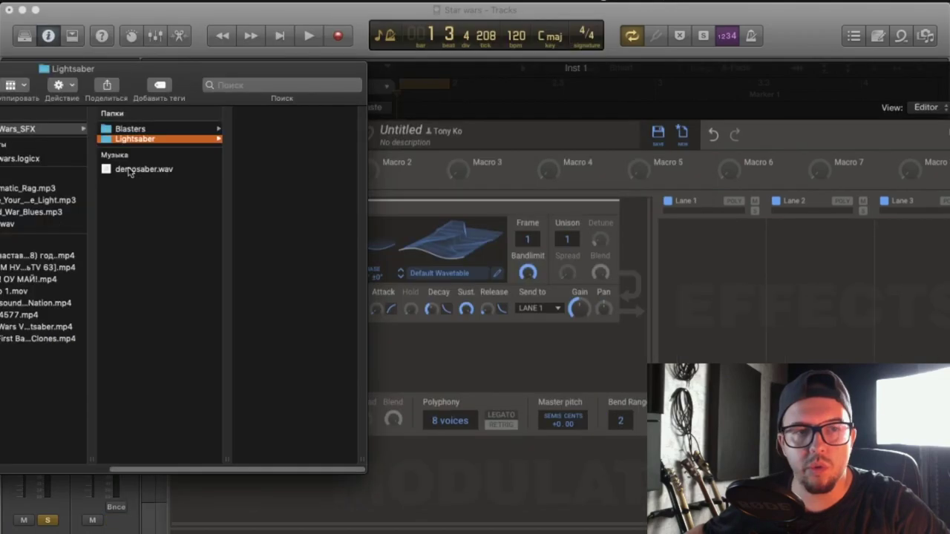
pyautogui.moveTo(143, 169); pyautogui.dragTo(471, 238)
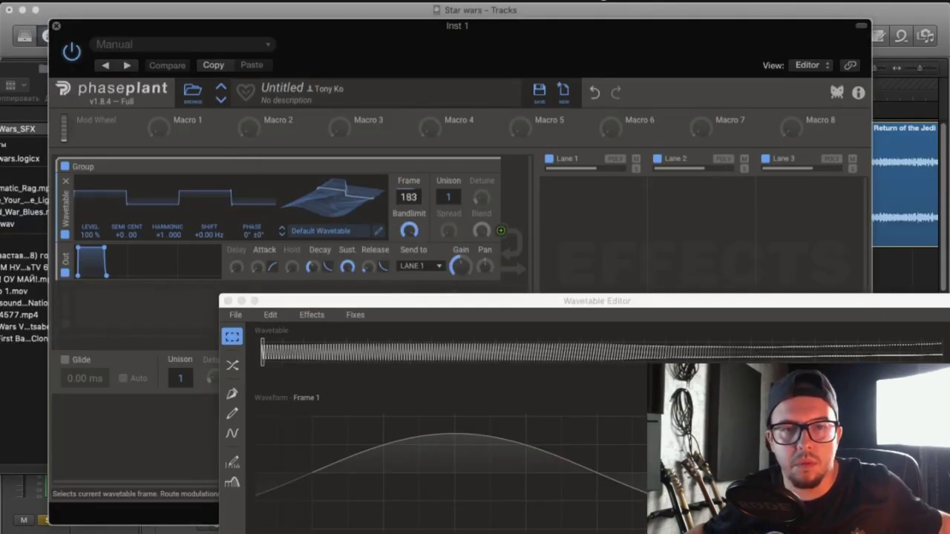
pyautogui.moveTo(409, 196); pyautogui.dragTo(409, 213)
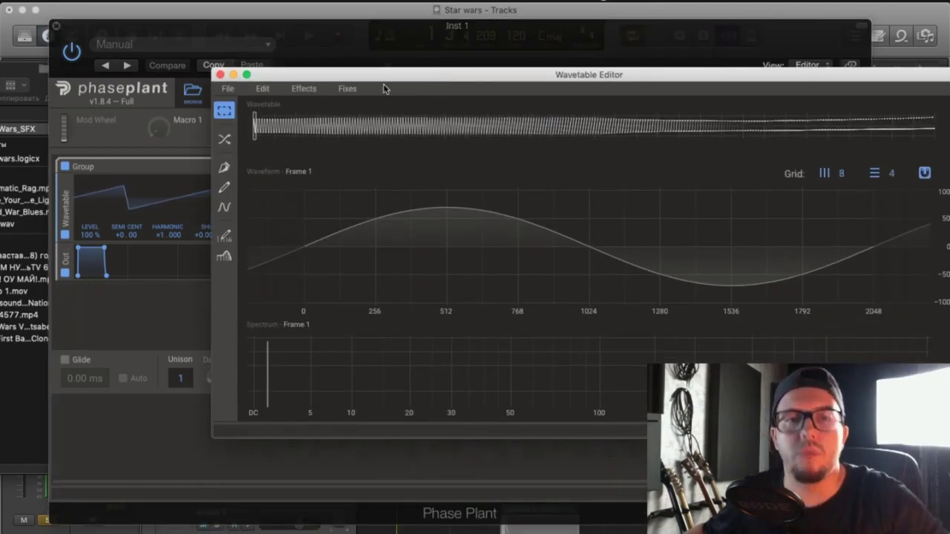
pyautogui.click(220, 75)
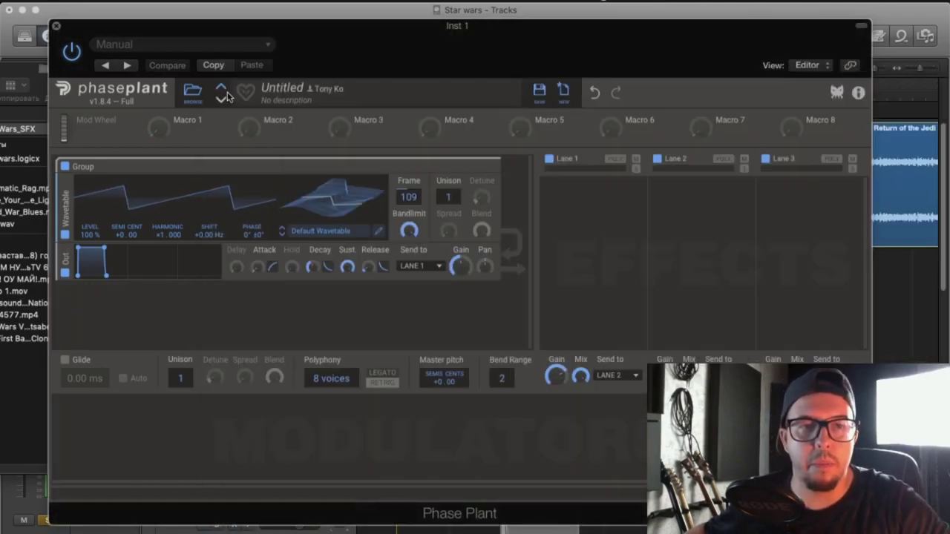
# Add a sine LFO modulator and assign it to the wavetable's frame.
pyautogui.click(108, 418)
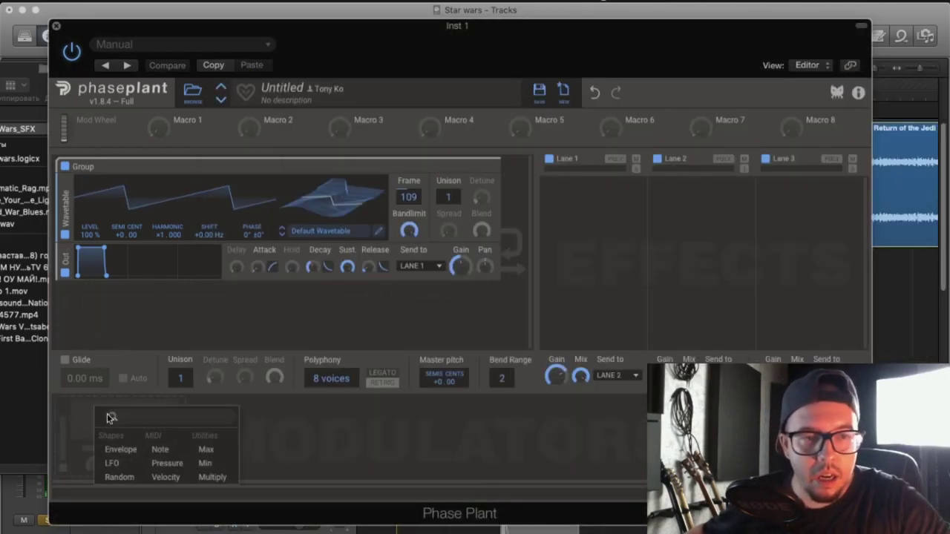
pyautogui.click(124, 466)
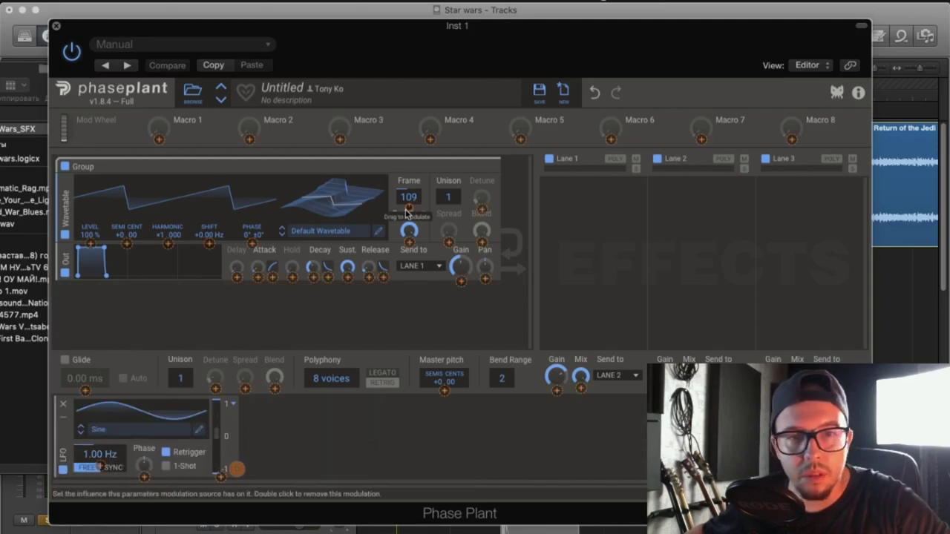
pyautogui.moveTo(409, 208); pyautogui.dragTo(409, 202)
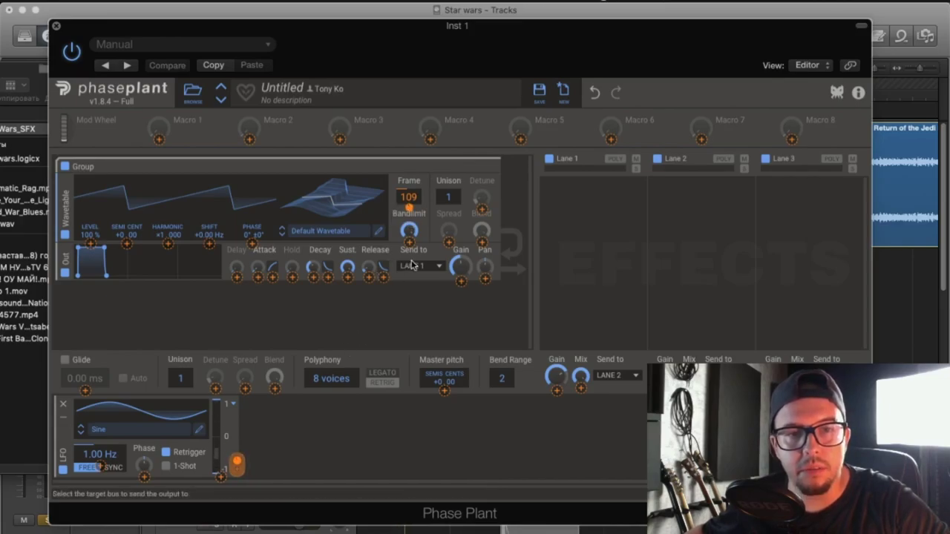
# Adjust the LFO's output range and set its rate to 50.0 Hz.
pyautogui.moveTo(269, 38); pyautogui.dragTo(328, 102)
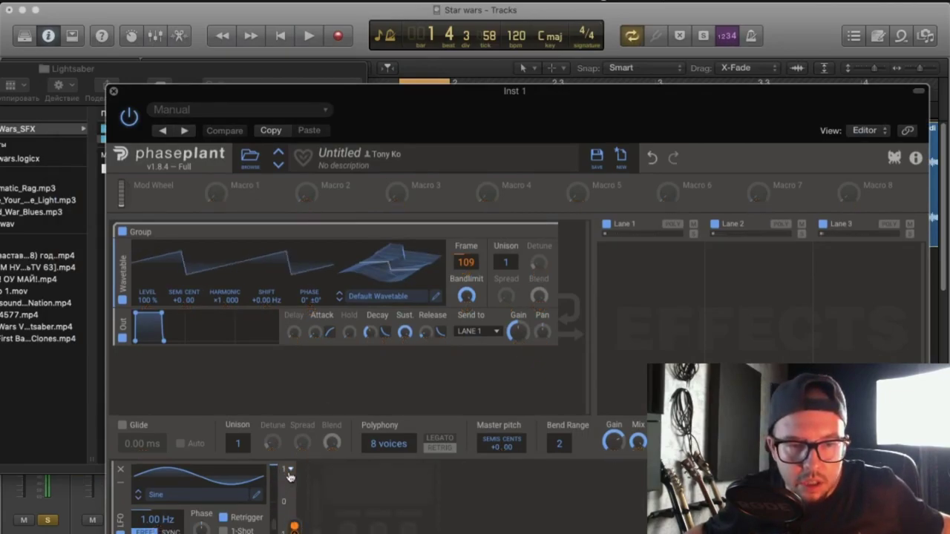
pyautogui.moveTo(272, 470); pyautogui.dragTo(273, 498)
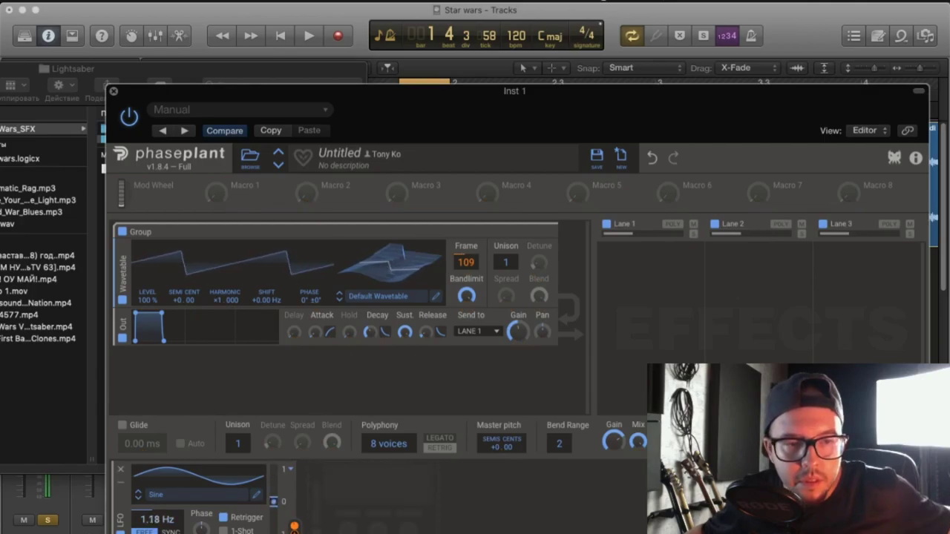
pyautogui.moveTo(154, 523); pyautogui.dragTo(151, 504)
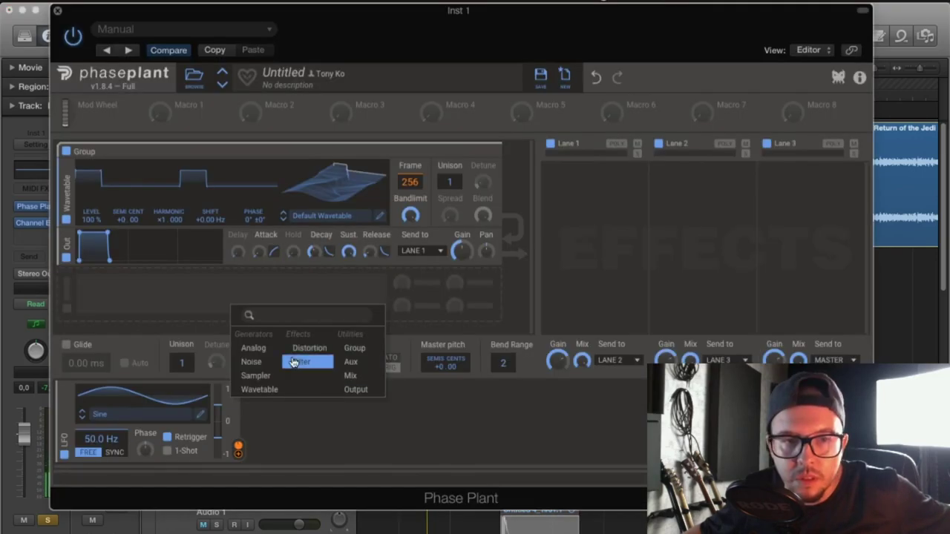
# Add a low-pass Filter between the wavetable generator and the output.
pyautogui.click(296, 362)
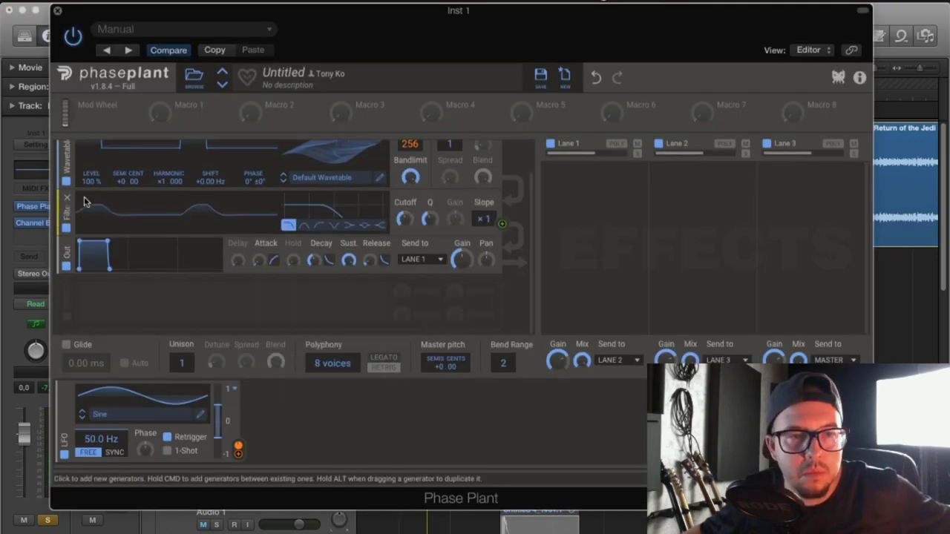
pyautogui.scroll(3, 492, 144)
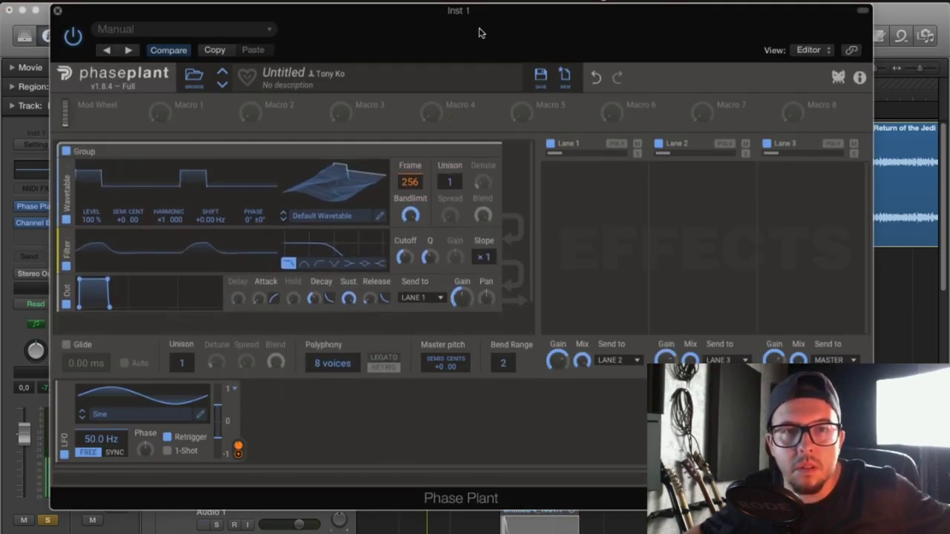
pyautogui.moveTo(479, 33); pyautogui.dragTo(555, 32)
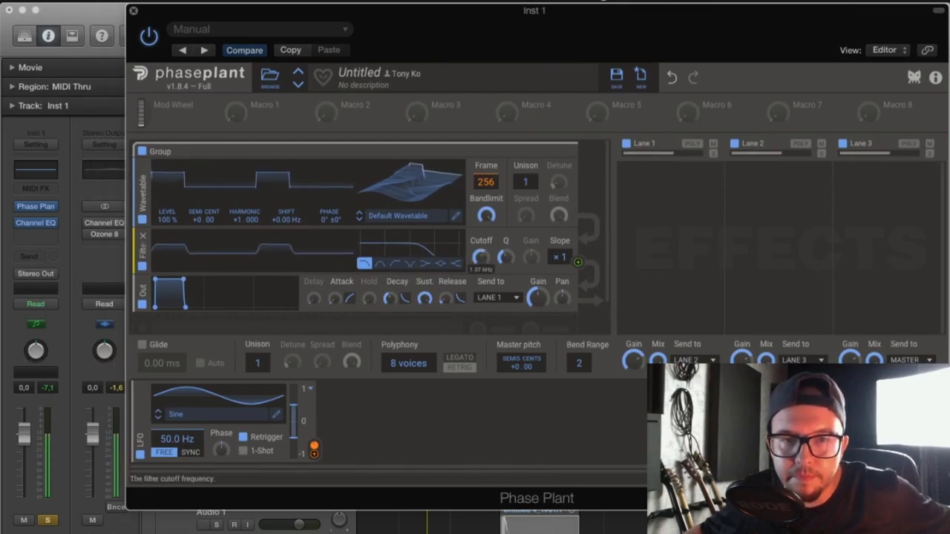
# Lower the filter cutoff slightly, and give the wavetable 7 unison voices and a shift of -6.85 Hz.
pyautogui.moveTo(481, 258)
pyautogui.mouseDown()
pyautogui.moveTo(481, 265)
pyautogui.moveTo(505, 241)
pyautogui.moveTo(481, 265)
pyautogui.mouseUp()
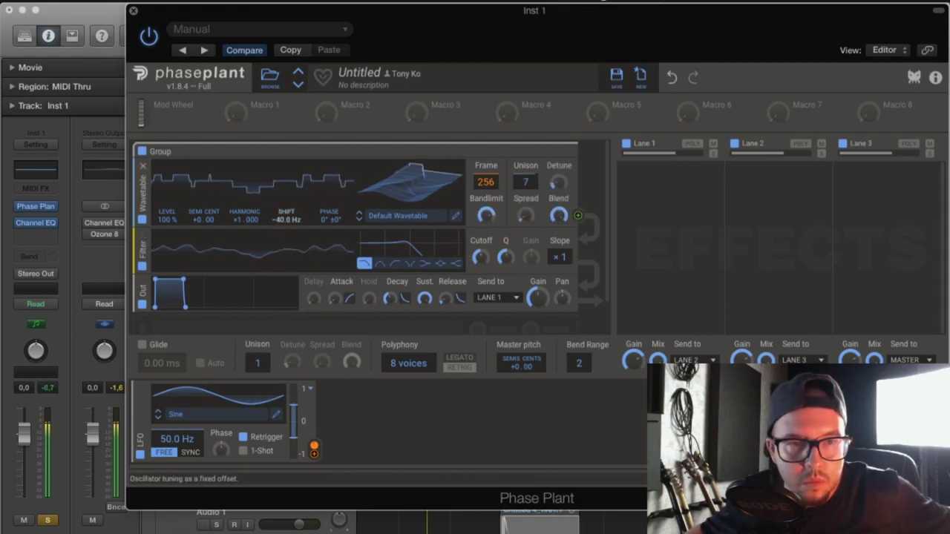
pyautogui.moveTo(287, 220)
pyautogui.mouseDown()
pyautogui.moveTo(286, 202)
pyautogui.moveTo(286, 220)
pyautogui.mouseUp()
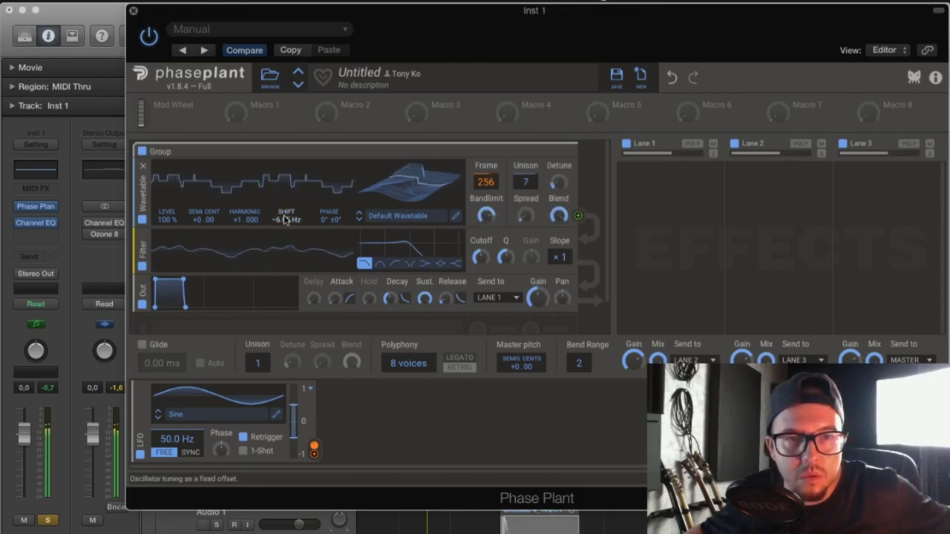
# Open the Channel EQ on Inst 1, examine the patch's frequency spectrum and close it again.
pyautogui.click(47, 187)
pyautogui.click(36, 175)
pyautogui.click(36, 175)
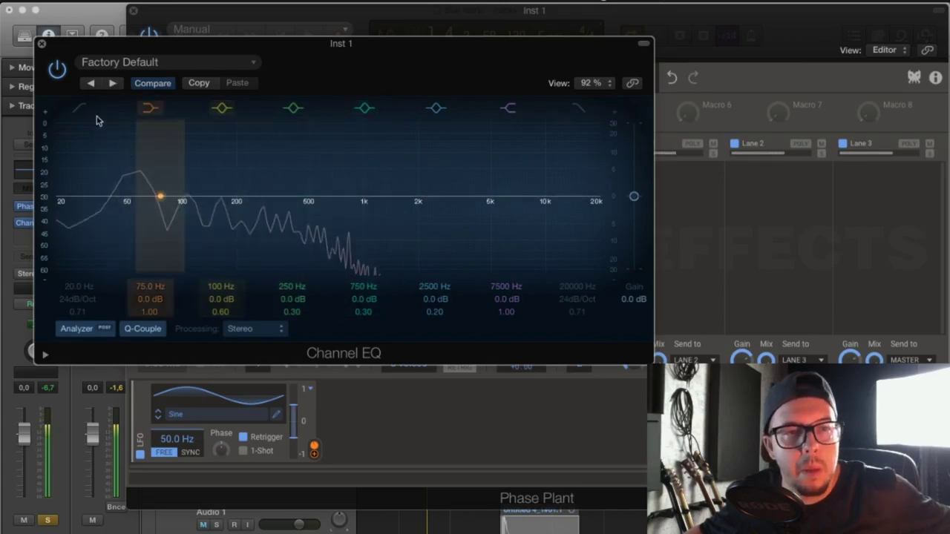
pyautogui.click(41, 43)
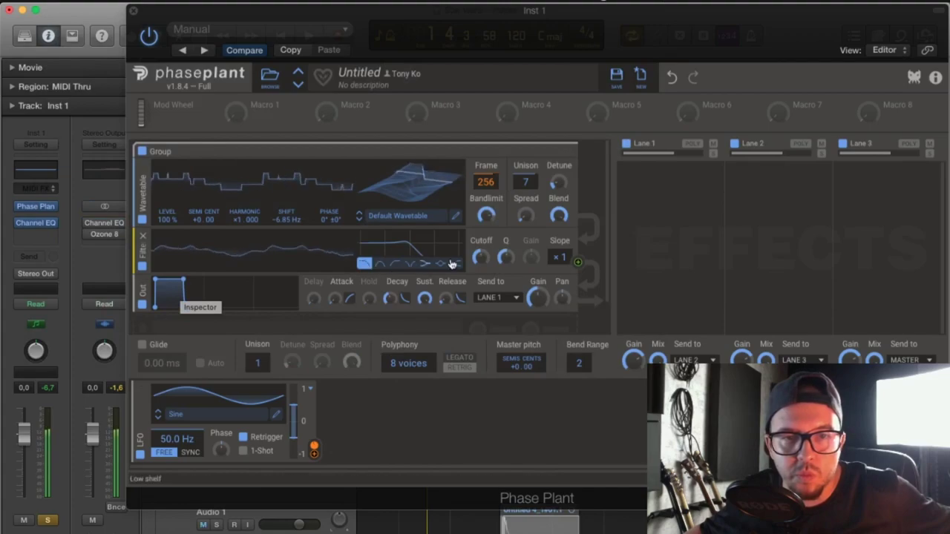
# Raise the low-pass filter's Q with its slope at ×4, and add a Distortion effect to Lane 1.
pyautogui.moveTo(481, 257); pyautogui.dragTo(505, 246)
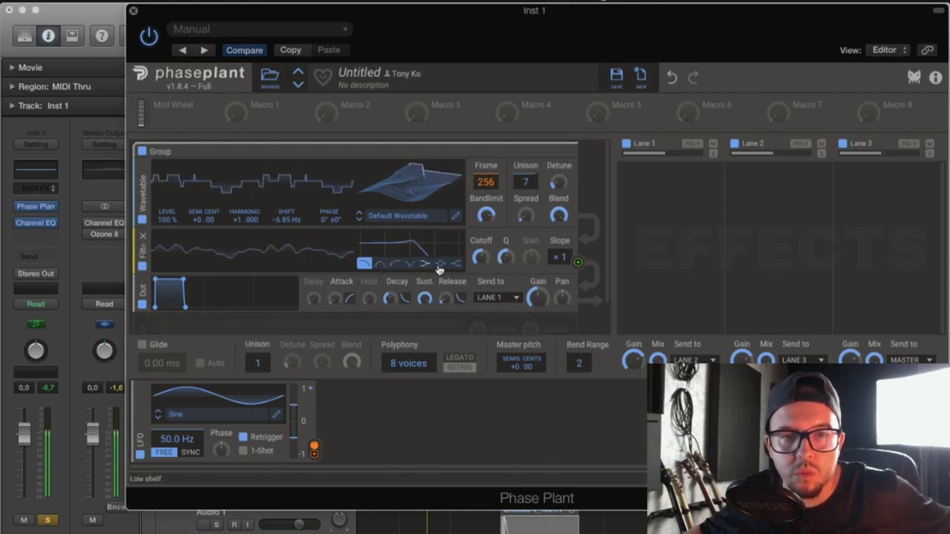
pyautogui.click(670, 201)
pyautogui.click(709, 289)
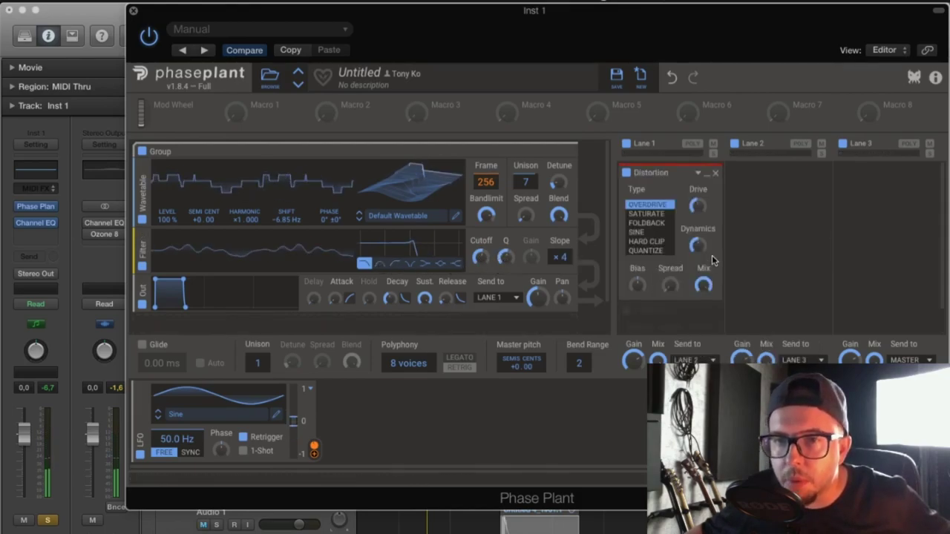
# Audition the Foldback, Sine and Hard Clip distortion types and settle on Saturate.
pyautogui.click(647, 214)
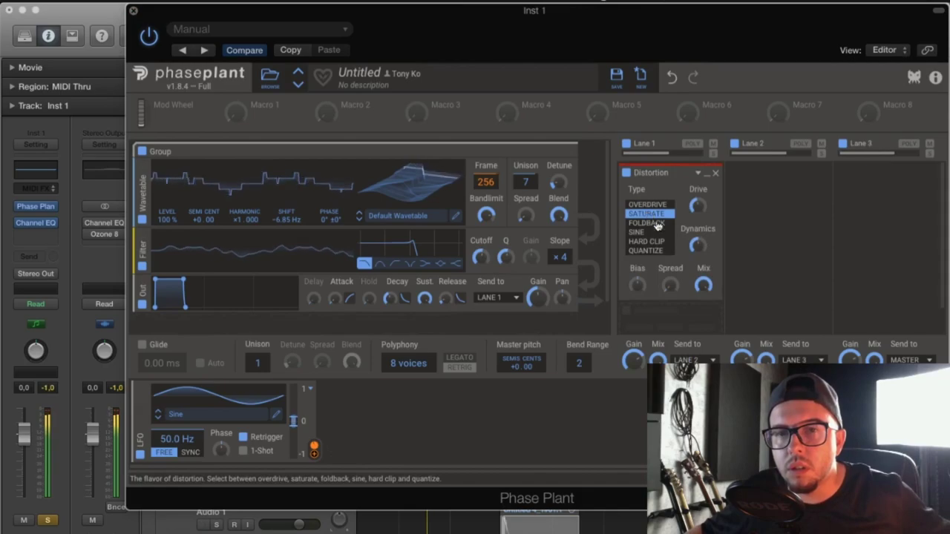
pyautogui.click(655, 224)
pyautogui.click(652, 233)
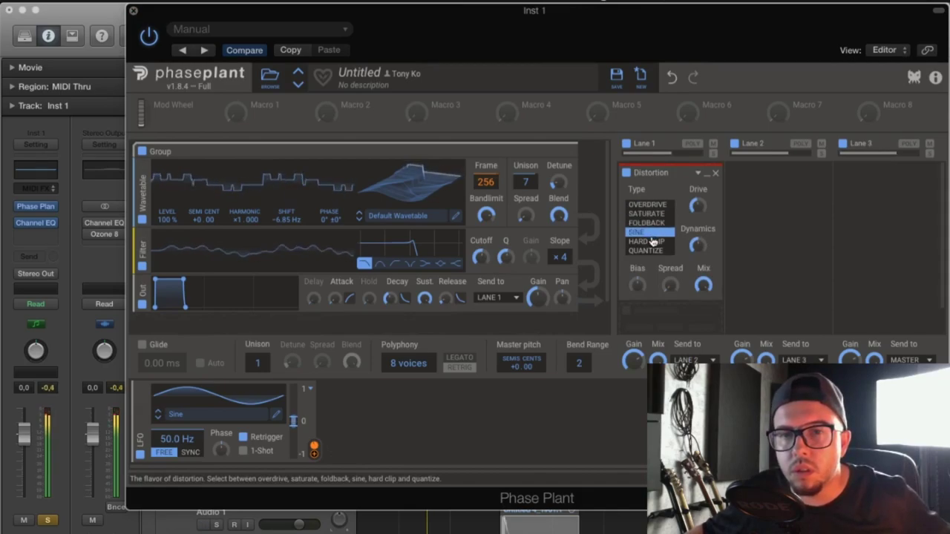
pyautogui.click(651, 242)
pyautogui.click(648, 214)
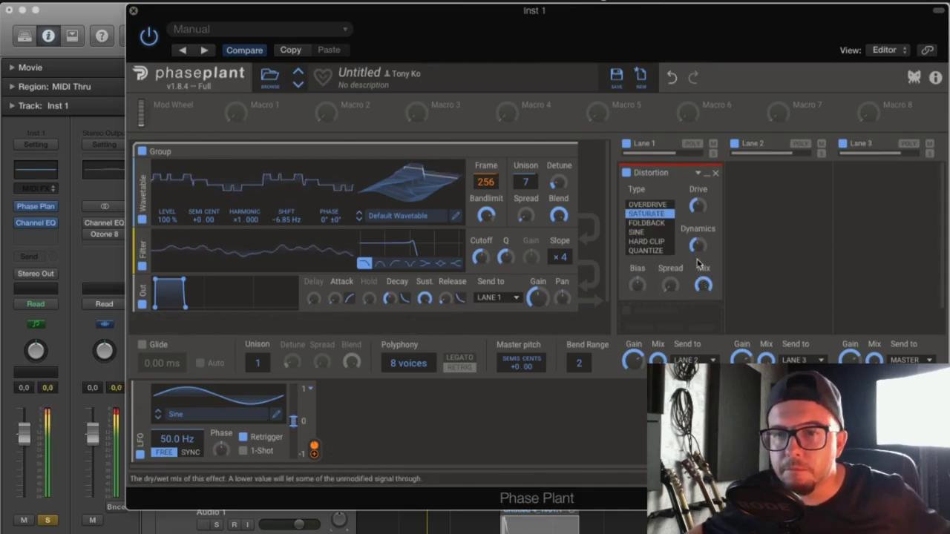
pyautogui.moveTo(697, 246)
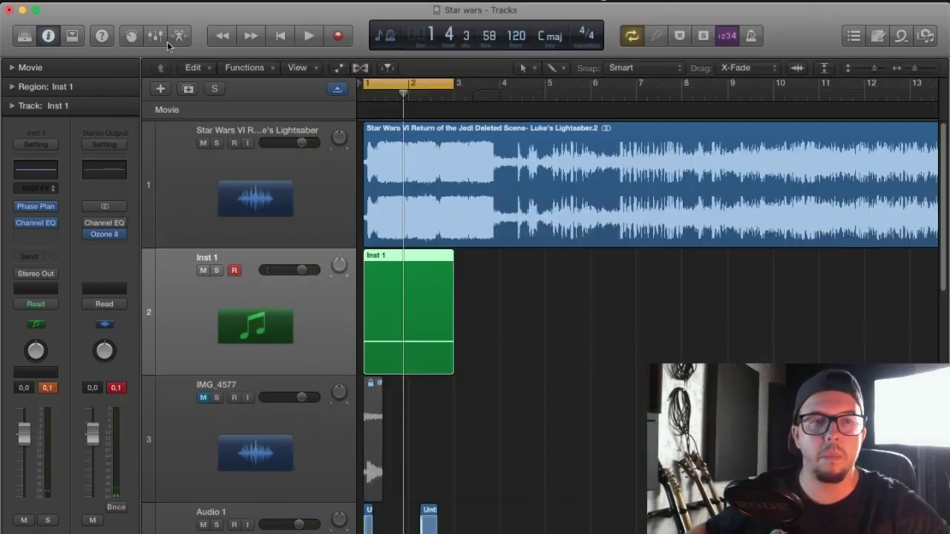
# Create a new track with duplicate settings of Inst 1, and return to Inst 1's Phase Plant.
pyautogui.click(188, 88)
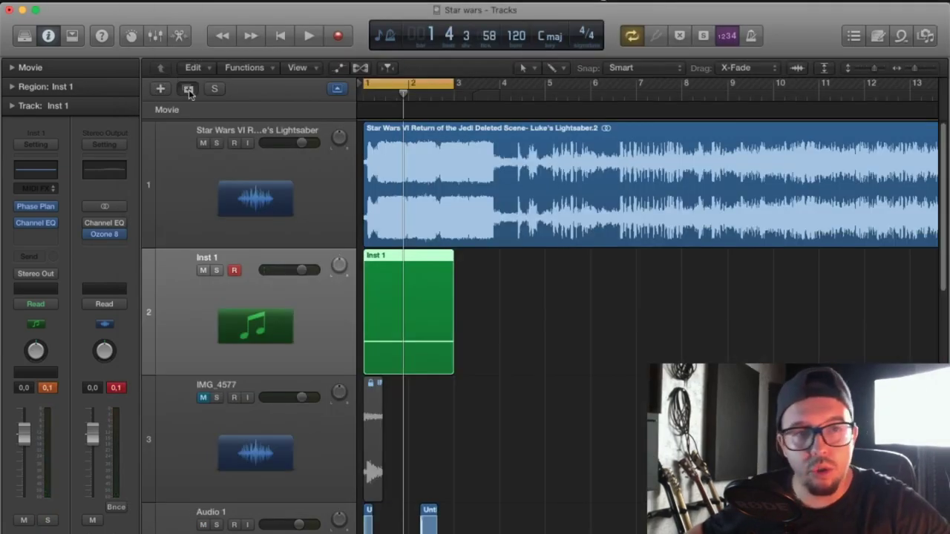
pyautogui.click(251, 273)
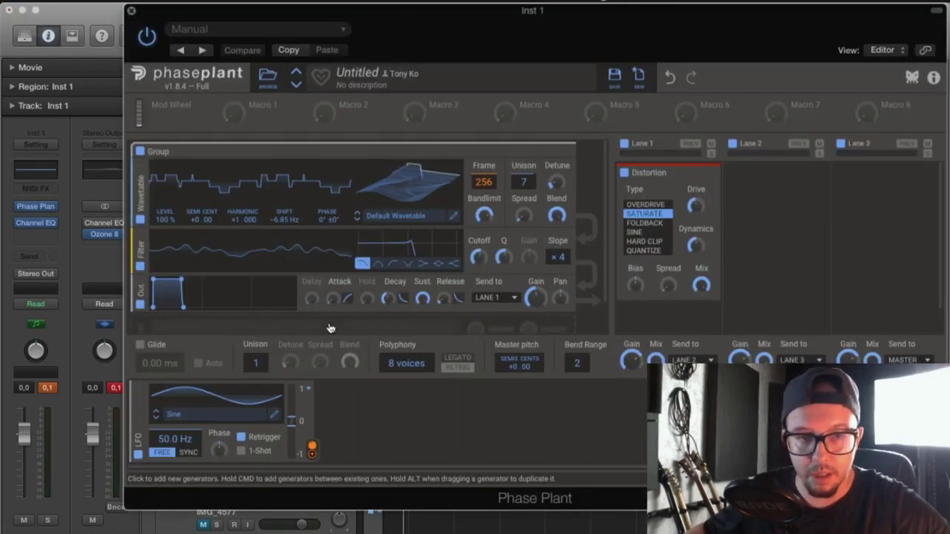
# Add a Noise generator with its own output below the wavetable chain, using the smooth noise type, and adjust its output gain.
pyautogui.click(330, 329)
pyautogui.click(355, 383)
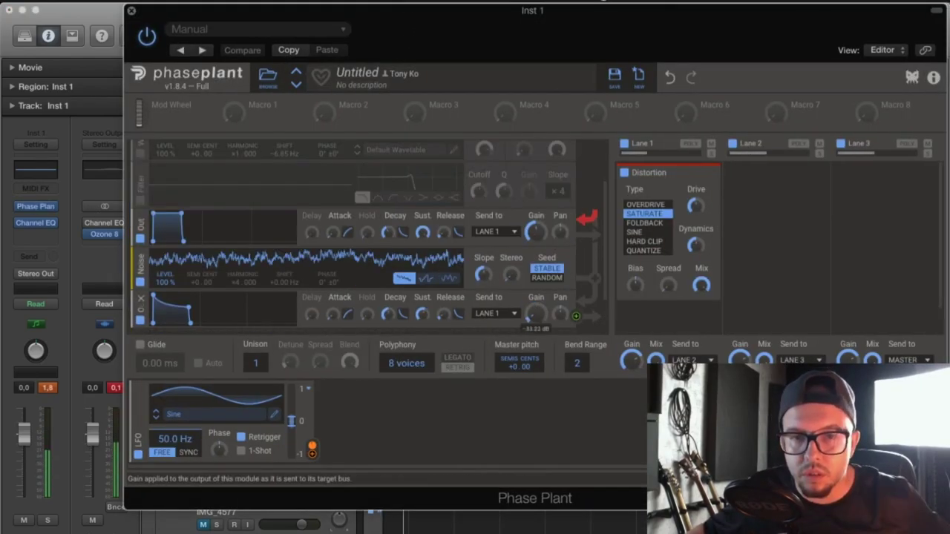
pyautogui.click(489, 314)
pyautogui.moveTo(533, 314); pyautogui.dragTo(533, 311)
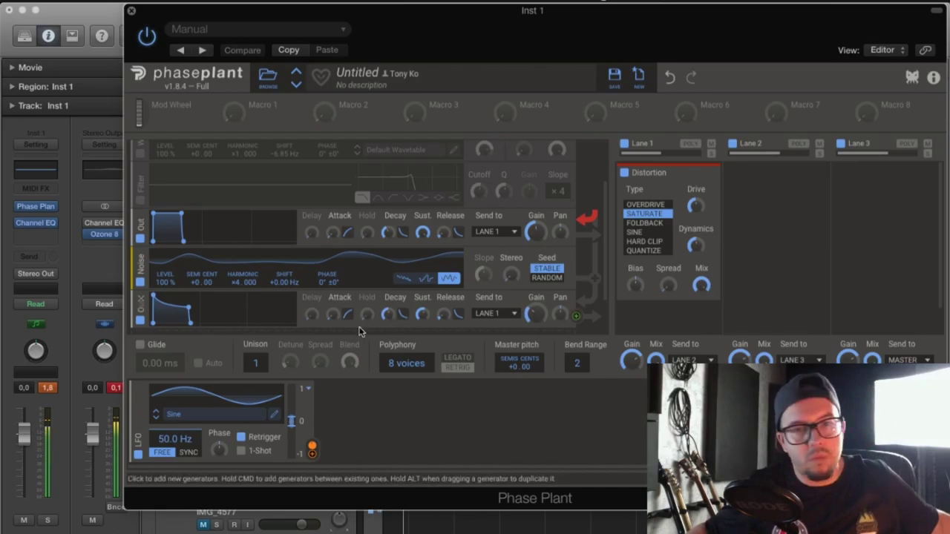
# Re-enable the filter and wavetable modules, and switch the noise to the stepped type with a low output gain.
pyautogui.click(140, 200)
pyautogui.click(139, 152)
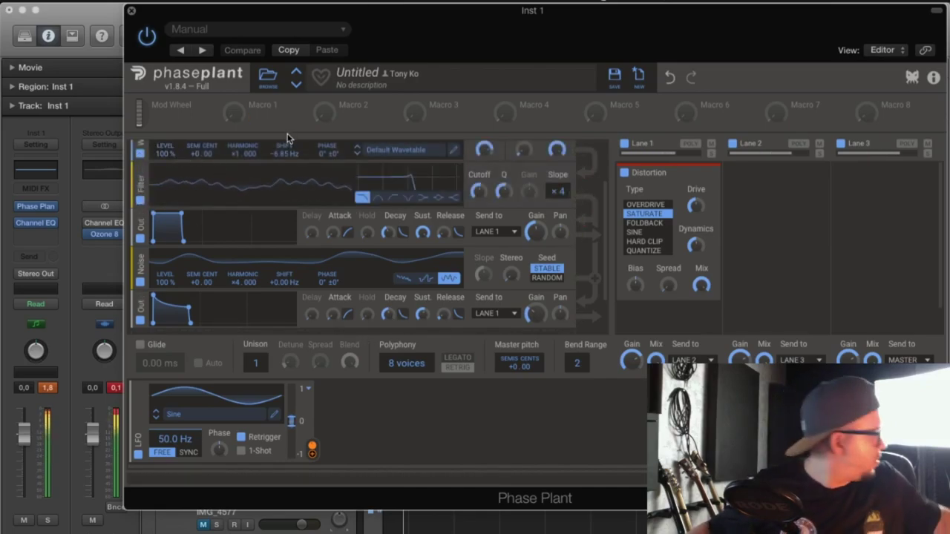
pyautogui.click(425, 279)
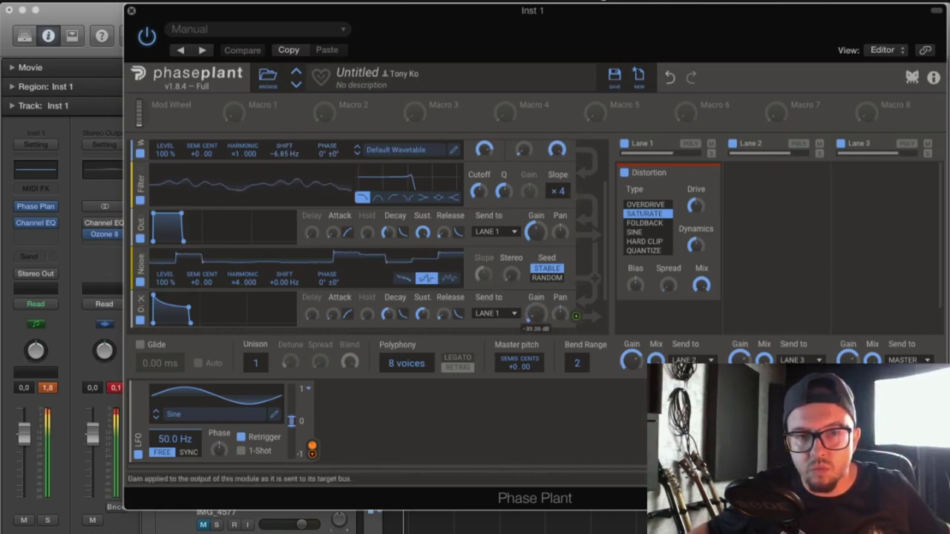
# Move Phase Plant aside to reset the Stereo Output's peak indicator, and bring the plug-in window back into full view.
pyautogui.moveTo(515, 37); pyautogui.dragTo(527, 433)
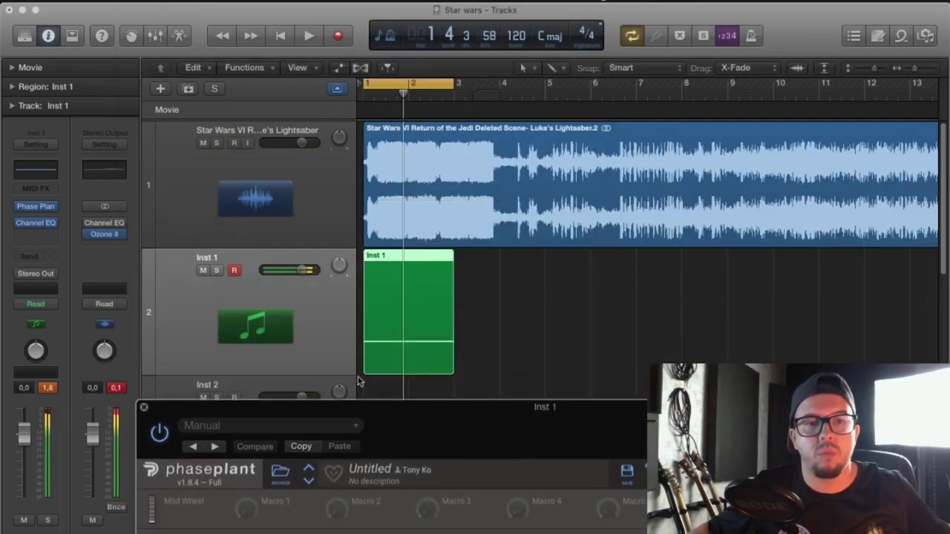
pyautogui.click(115, 387)
pyautogui.hotkey('ctrl', 'Up')
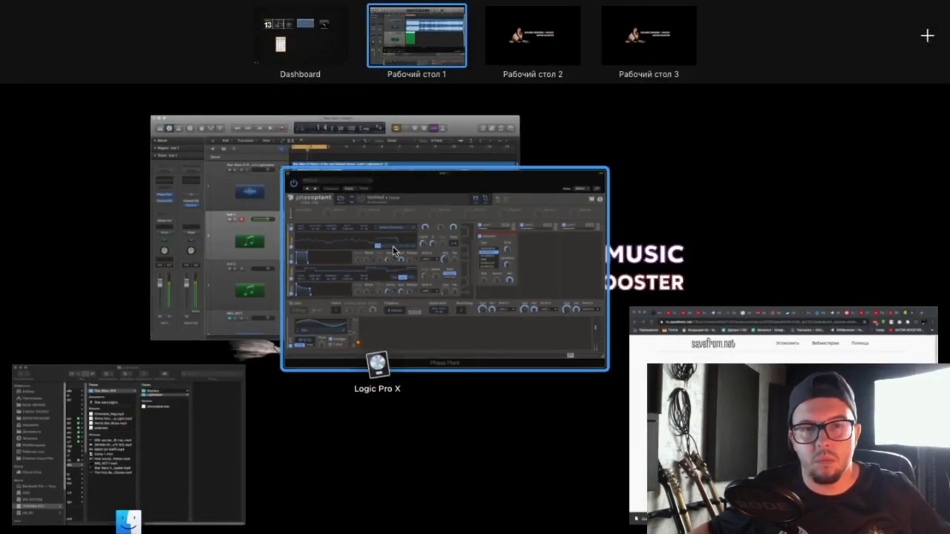
pyautogui.click(394, 252)
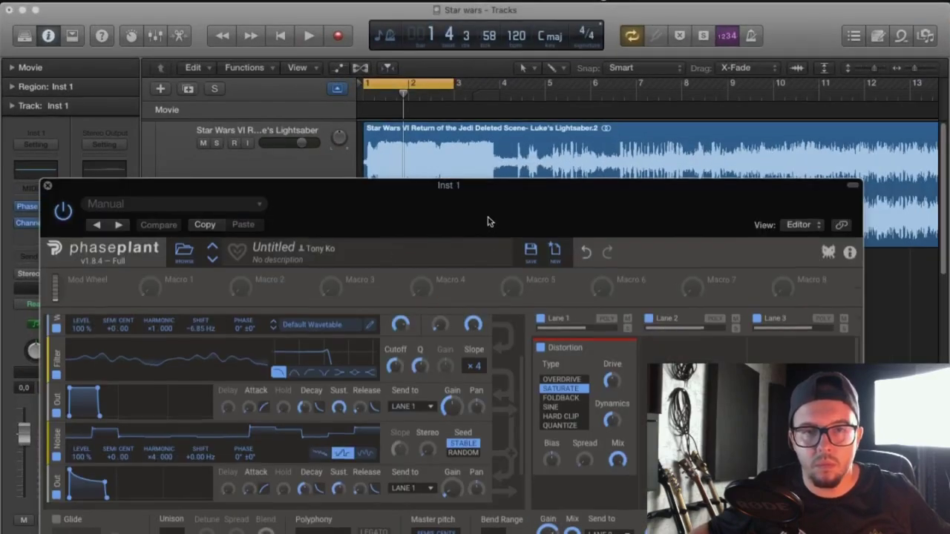
pyautogui.moveTo(490, 221); pyautogui.dragTo(491, 60)
# Add a second Noise generator followed by its own Output below the first noise chain.
pyautogui.scroll(-3, 386, 308)
pyautogui.click(321, 318)
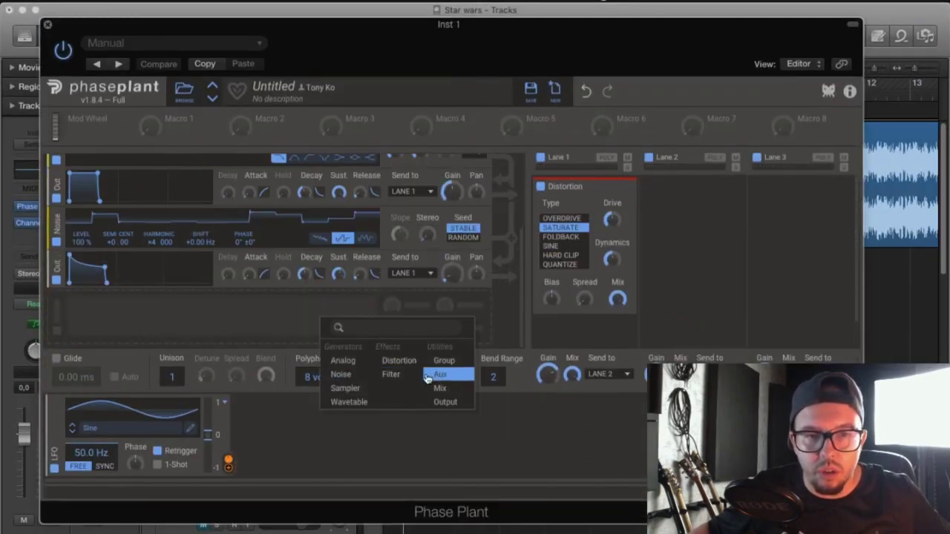
pyautogui.click(353, 376)
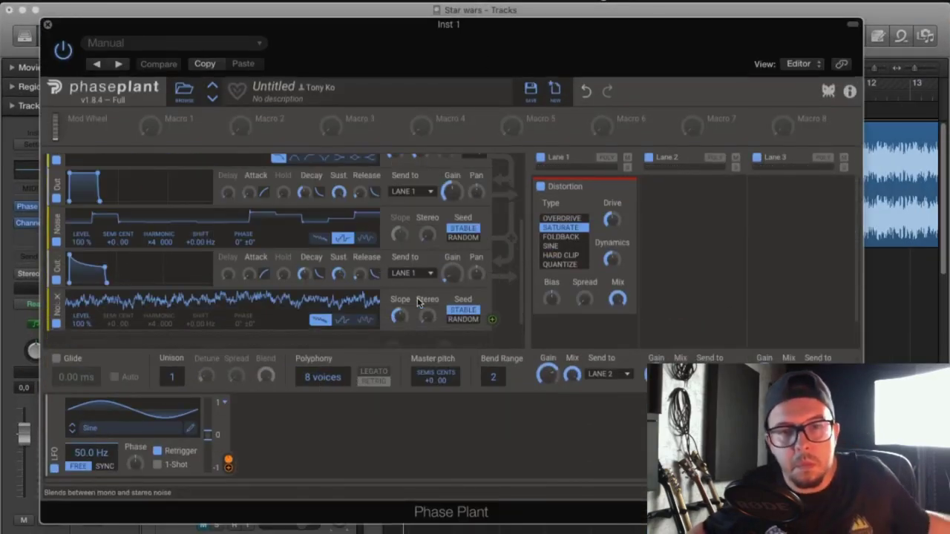
pyautogui.scroll(-2, 390, 309)
pyautogui.click(357, 318)
pyautogui.click(477, 398)
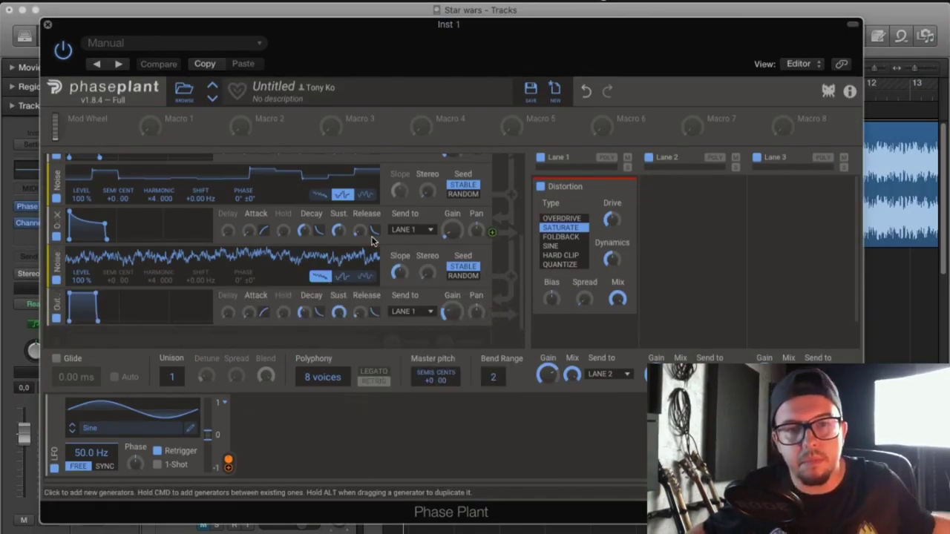
# Move the Phase Plant window out of the way, close it and stop playback.
pyautogui.moveTo(418, 66); pyautogui.dragTo(421, 394)
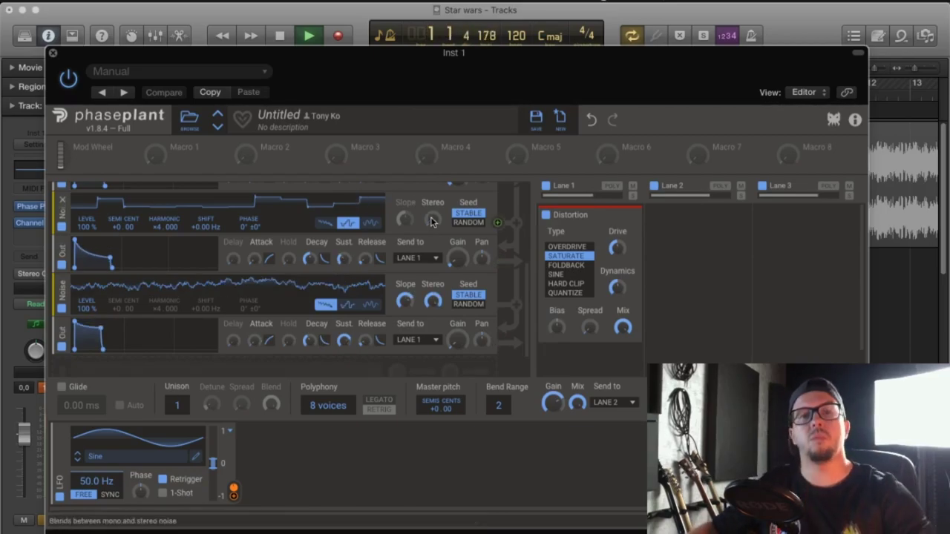
pyautogui.moveTo(380, 69); pyautogui.dragTo(211, 256)
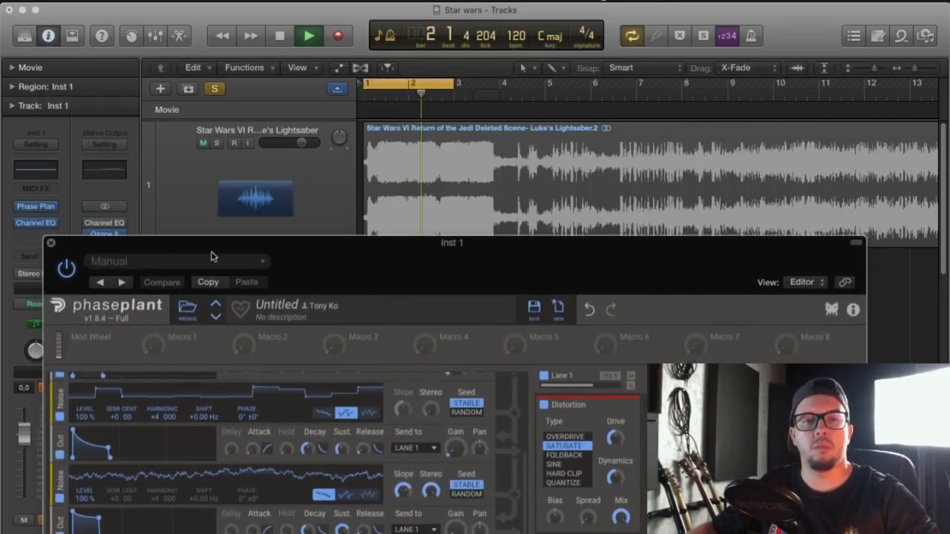
pyautogui.click(50, 244)
pyautogui.press('space')
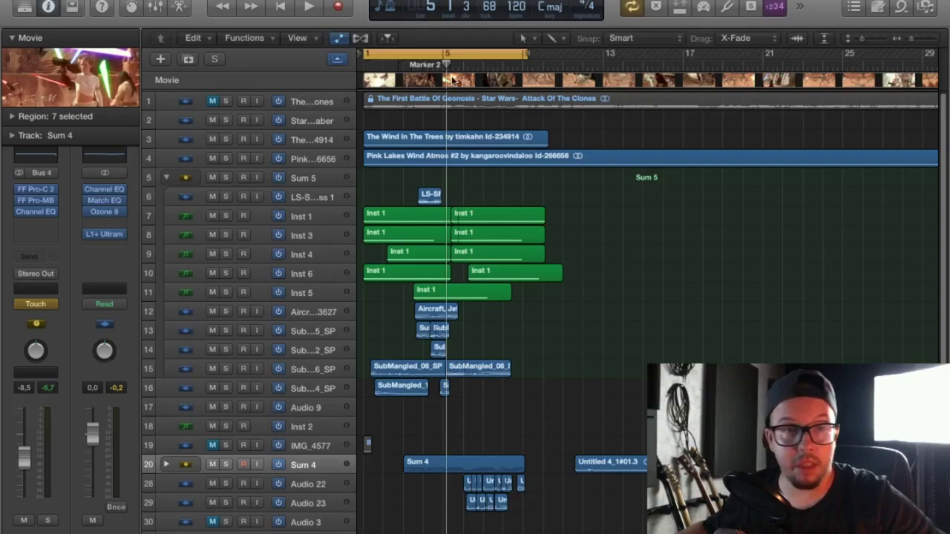
# Return the playhead to the project start, open the movie in a floating window, shrink and reposition it, and close it.
pyautogui.press('Return')
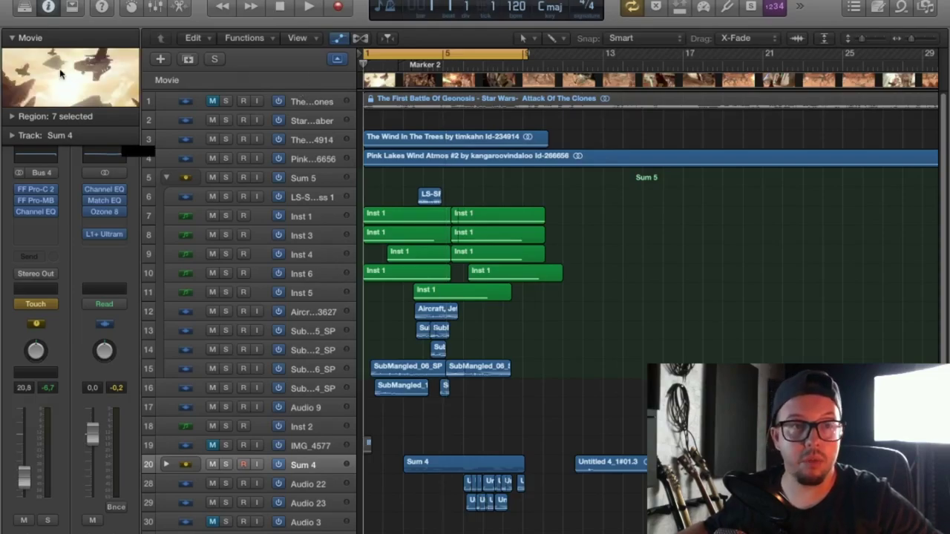
pyautogui.click(100, 78)
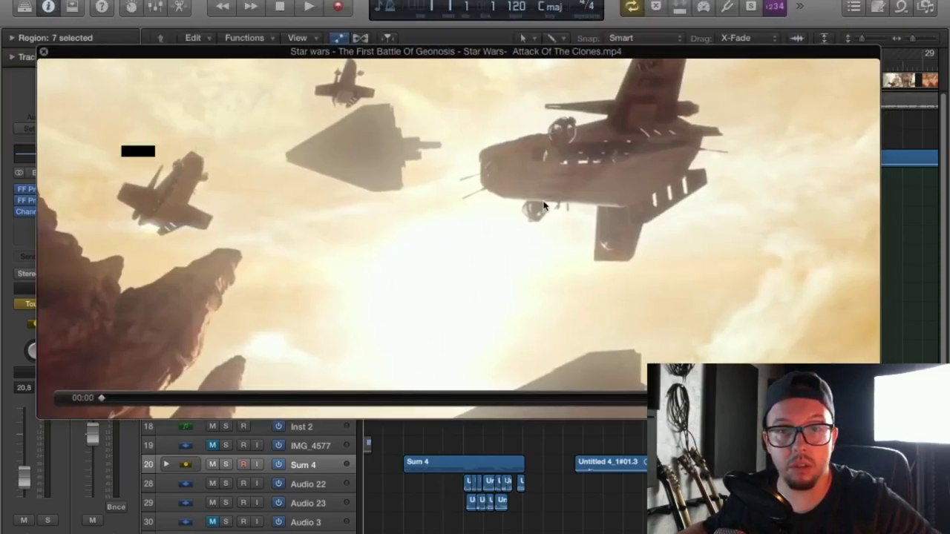
pyautogui.moveTo(879, 47); pyautogui.dragTo(800, 82)
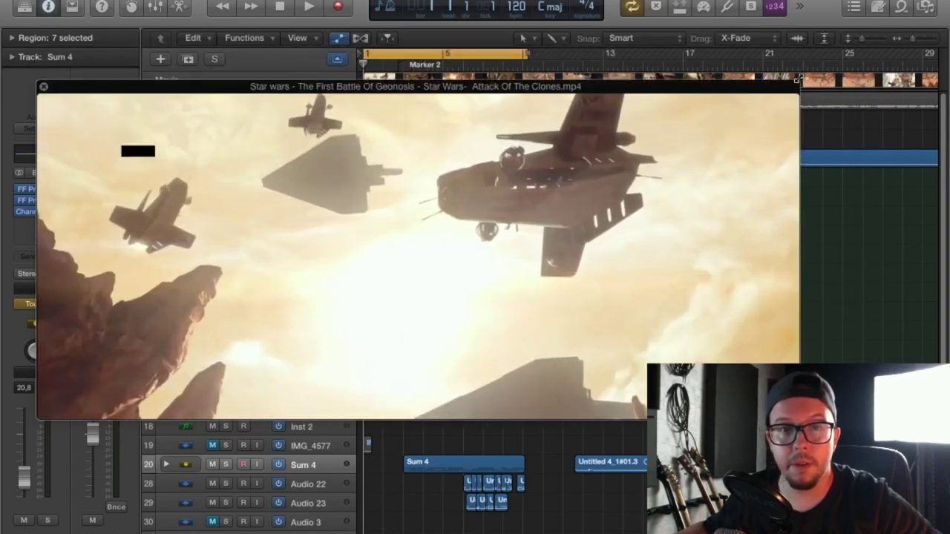
pyautogui.moveTo(438, 198); pyautogui.dragTo(497, 306)
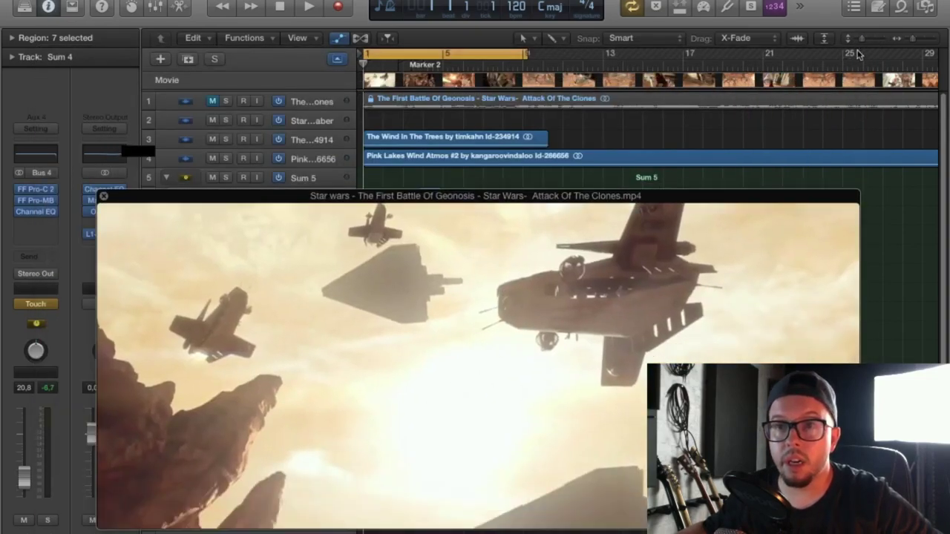
pyautogui.moveTo(634, 342); pyautogui.dragTo(630, 241)
pyautogui.click(101, 95)
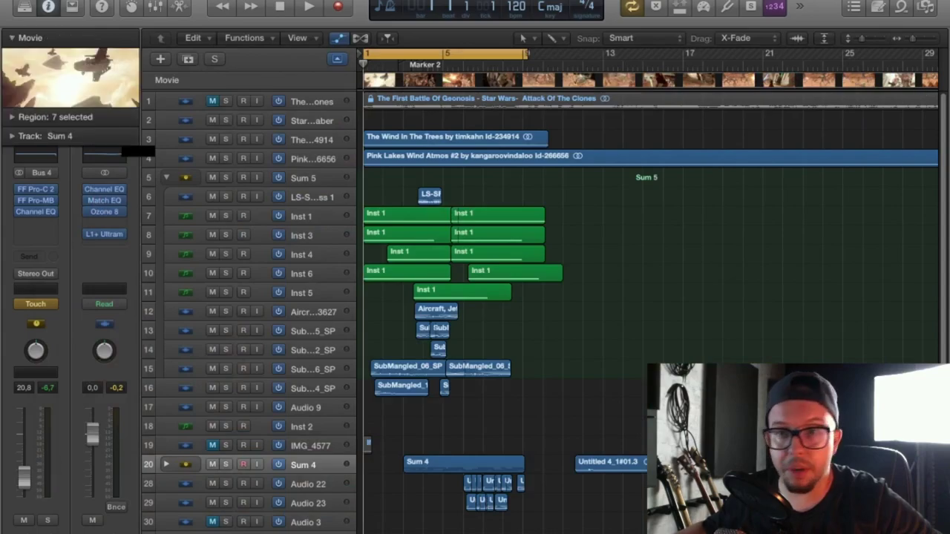
# Enlarge the track heights, solo the Sum 4 track and place the playhead at Marker 2.
pyautogui.moveTo(865, 35); pyautogui.dragTo(872, 40)
pyautogui.scroll(-10, 668, 186)
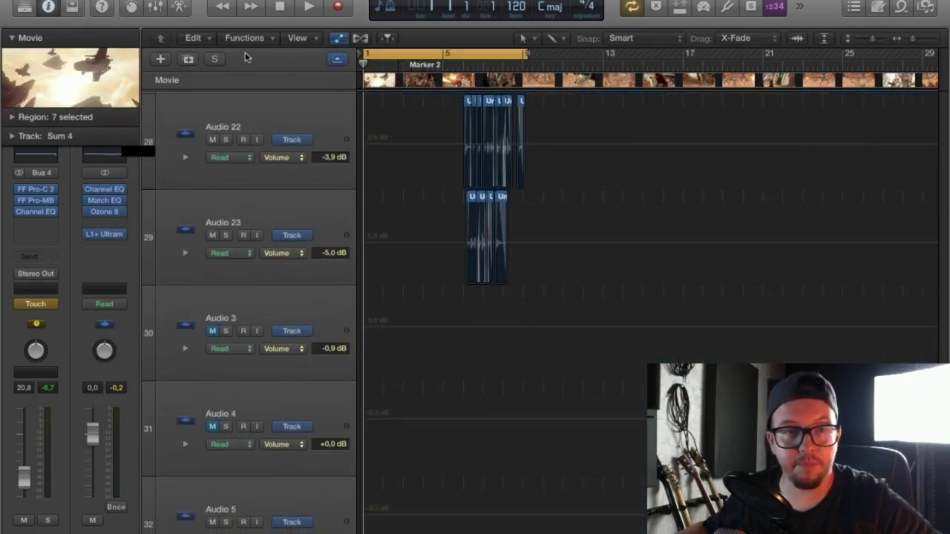
pyautogui.scroll(3, 247, 172)
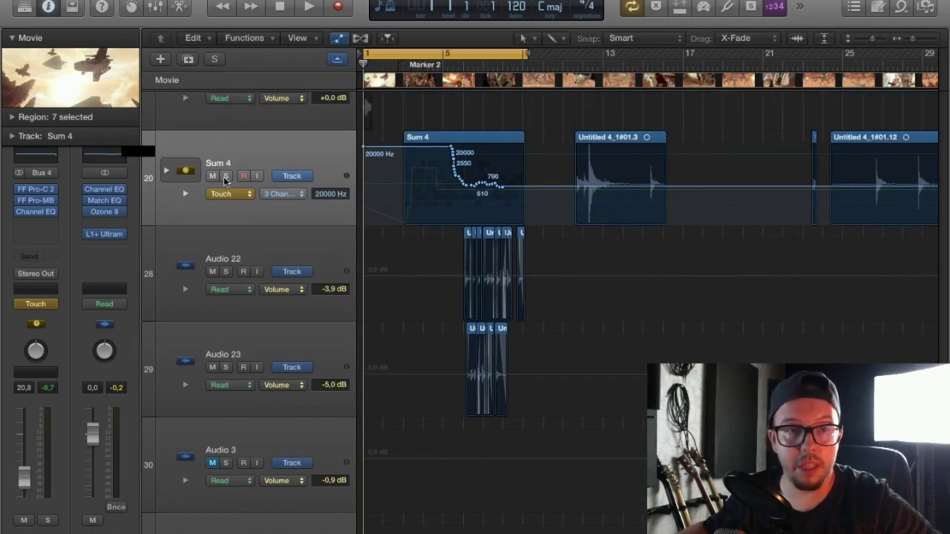
pyautogui.click(402, 65)
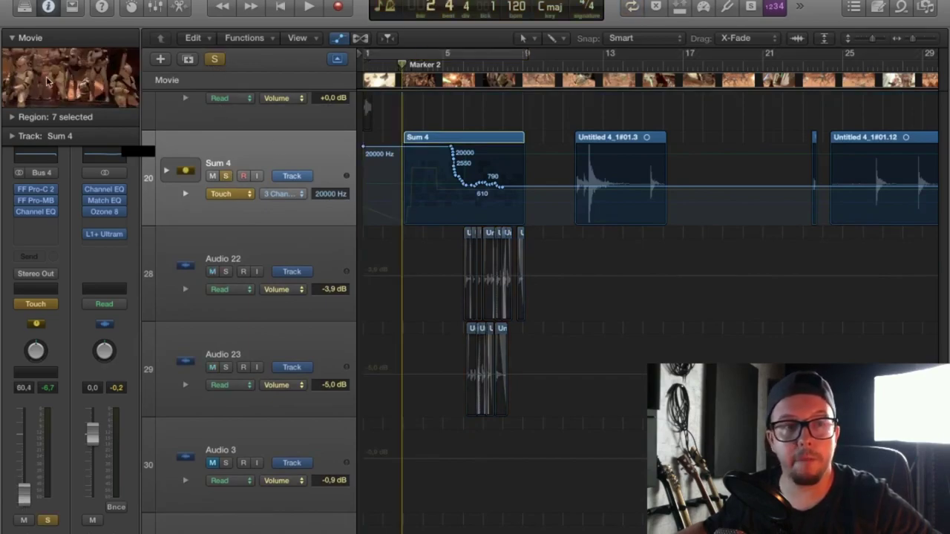
# Reopen the movie in its floating window at Marker 2 and make it slightly smaller.
pyautogui.click(54, 79)
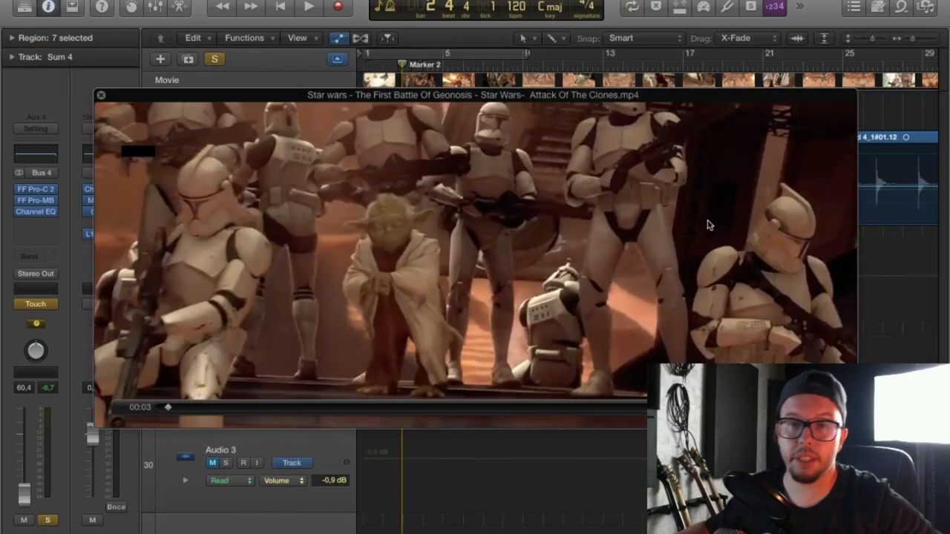
pyautogui.moveTo(853, 90); pyautogui.dragTo(889, 114)
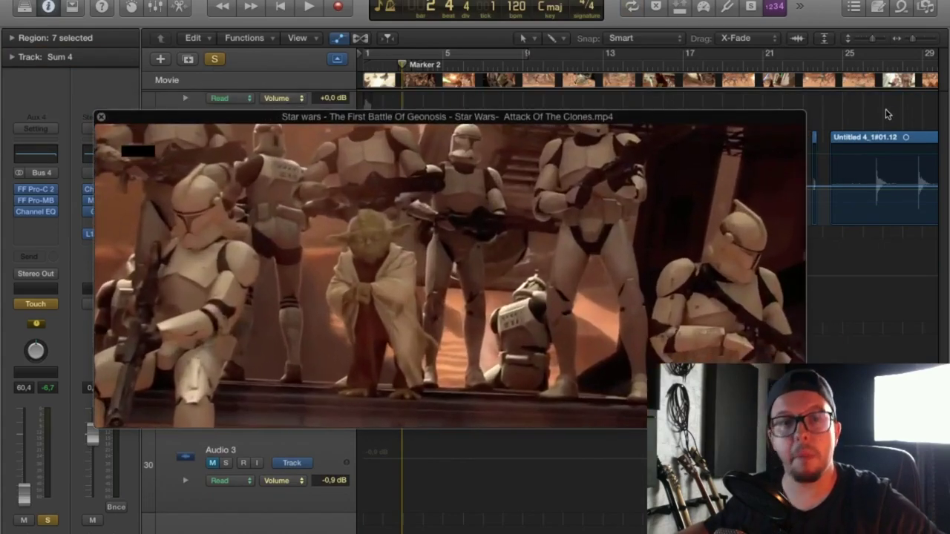
# Play the movie from Marker 2 with Sum 4 soloed, reposition its floating window and close it after stopping playback.
pyautogui.moveTo(684, 219); pyautogui.dragTo(706, 244)
pyautogui.press('space')
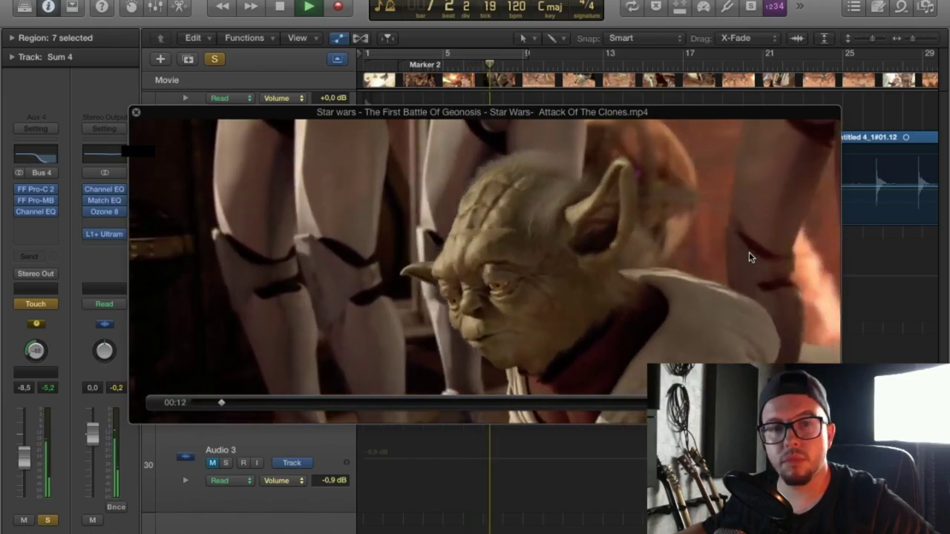
pyautogui.moveTo(749, 263)
pyautogui.mouseDown()
pyautogui.moveTo(752, 462)
pyautogui.moveTo(737, 278)
pyautogui.mouseUp()
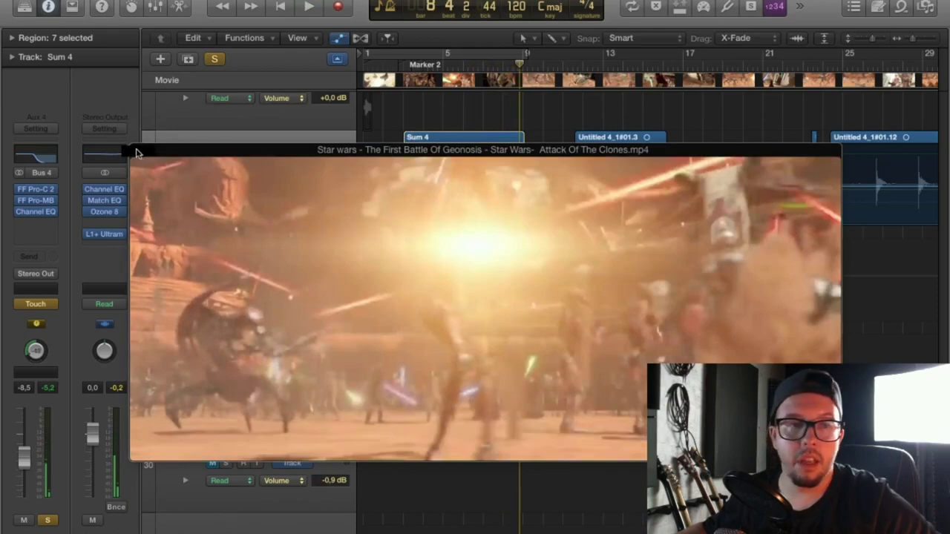
pyautogui.moveTo(187, 187); pyautogui.dragTo(186, 217)
pyautogui.click(138, 183)
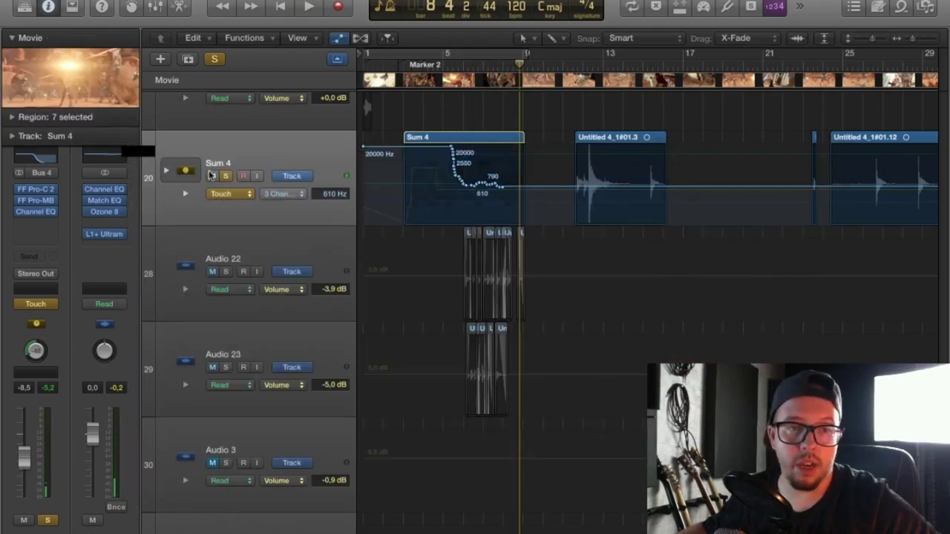
# Expand the Sum 4 track stack and reduce the track heights to browse its layers along the timeline.
pyautogui.click(168, 171)
pyautogui.moveTo(873, 39)
pyautogui.mouseDown()
pyautogui.moveTo(864, 39)
pyautogui.moveTo(907, 38)
pyautogui.moveTo(851, 42)
pyautogui.moveTo(863, 39)
pyautogui.mouseUp()
pyautogui.press('super+Right')
pyautogui.press('super+Right')
pyautogui.press('super+Right')
pyautogui.scroll(-5, 433, 371)
pyautogui.hscroll(-6, 759, 225)
pyautogui.scroll(2, 746, 179)
pyautogui.hscroll(4, 746, 179)
pyautogui.scroll(3, 746, 179)
# Clear the Sum 4 solo and play the Audio 9 track soloed from its first Star wars region.
pyautogui.click(214, 59)
pyautogui.scroll(12, 639, 178)
pyautogui.scroll(-6, 825, 72)
pyautogui.moveTo(907, 38); pyautogui.dragTo(911, 38)
pyautogui.scroll(-3, 747, 186)
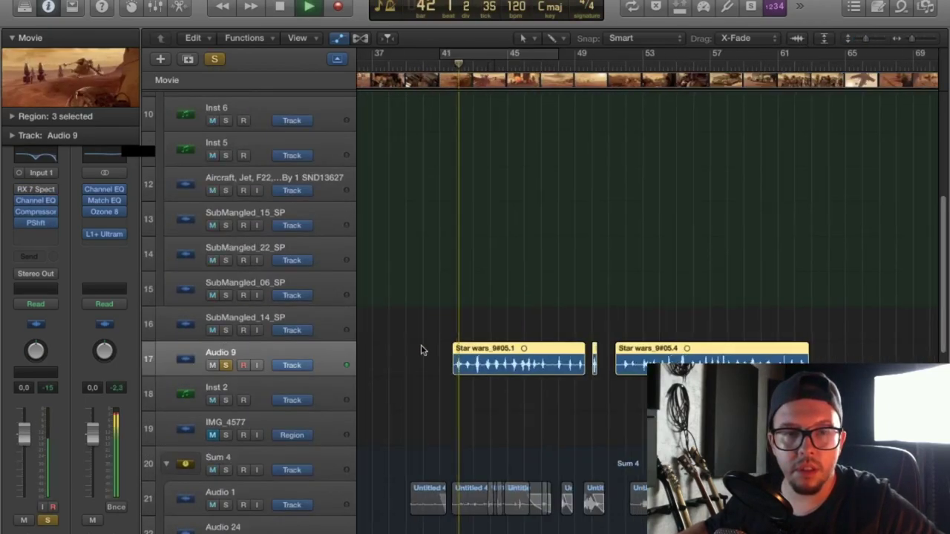
# Listen to the Star wars_9#05.1 region on the soloed Audio 9 track with its waveform enlarged.
pyautogui.press('super+Left')
pyautogui.press('super+Right')
pyautogui.press('super+Right')
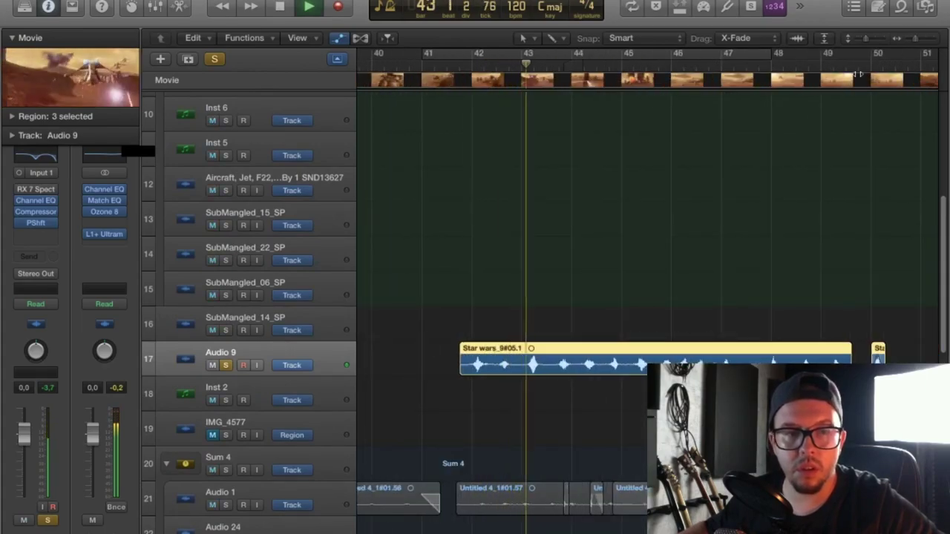
pyautogui.moveTo(867, 42); pyautogui.dragTo(870, 42)
pyautogui.press('super+Left')
pyautogui.press('super+Left')
pyautogui.press('super+Left')
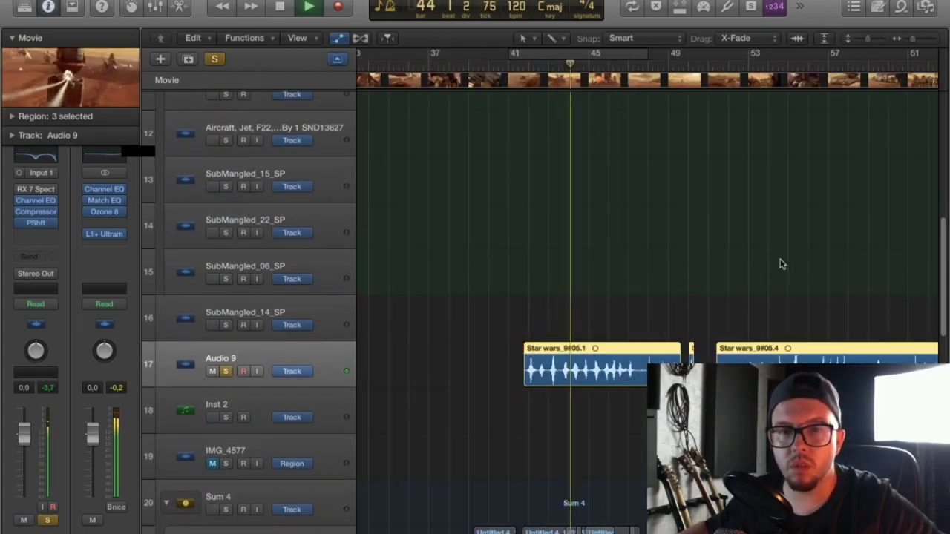
pyautogui.hscroll(3, 717, 280)
pyautogui.press('super+Right')
pyautogui.press('super+Right')
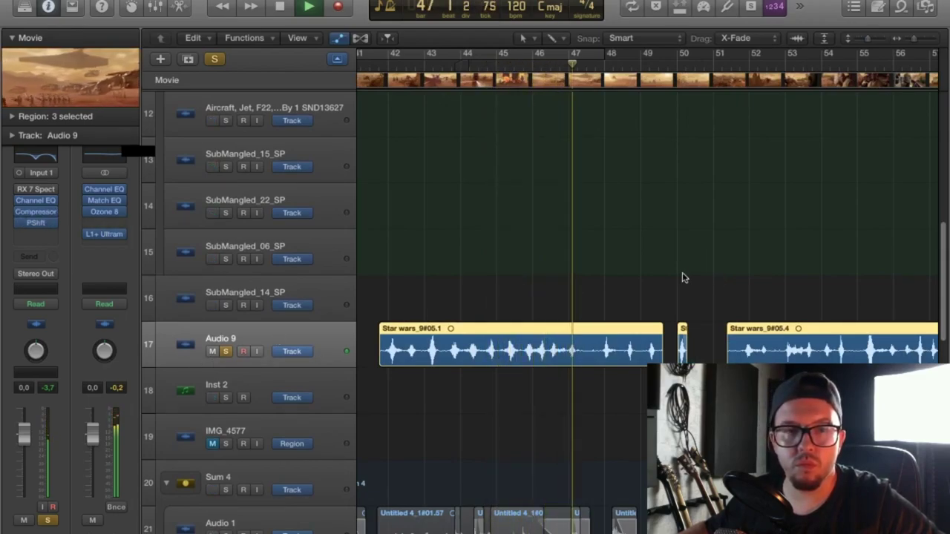
# Stop playback and view the RX 7 Spectral De-noise settings on Audio 9, closing the plug-in window when finished.
pyautogui.moveTo(20, 202)
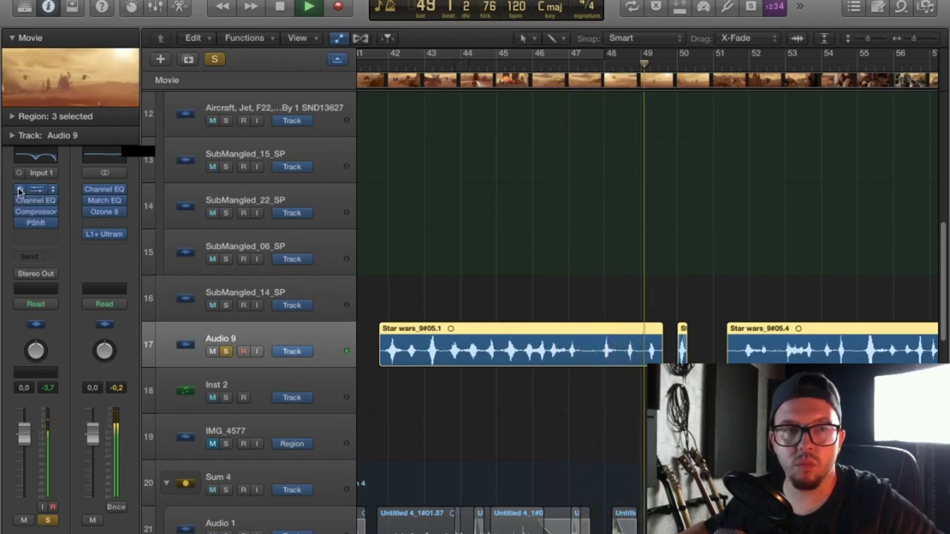
pyautogui.press('space')
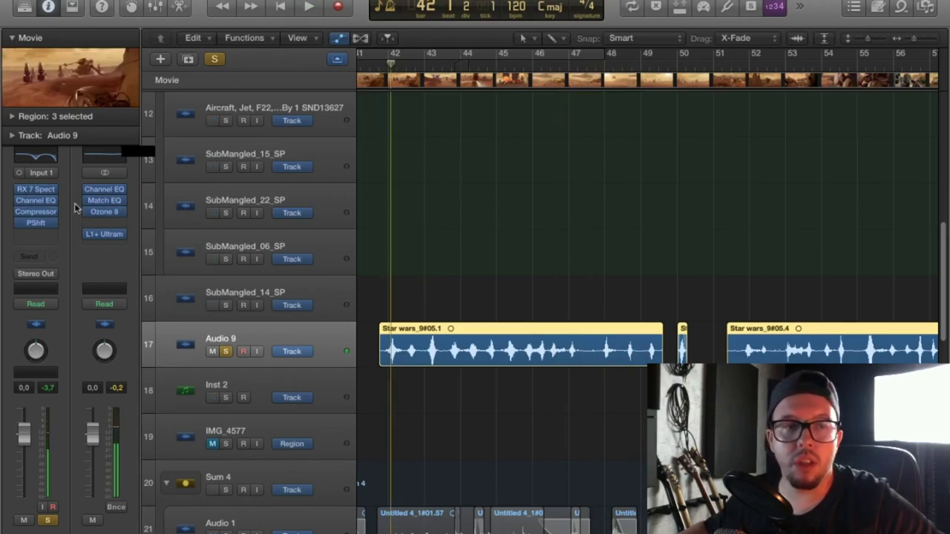
pyautogui.click(38, 190)
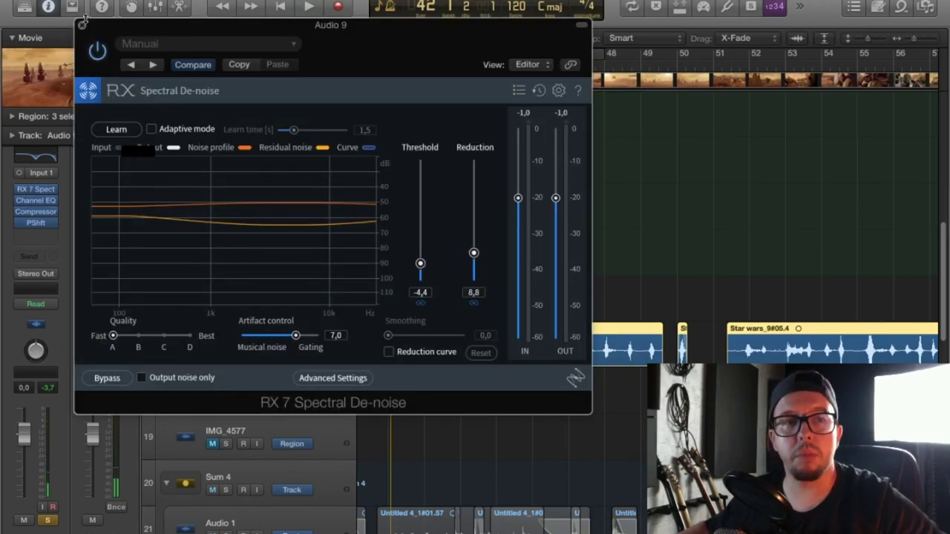
pyautogui.press('super+w')
# Enlarge the track heights and replay Audio 9's first region to hear its plug-ins' effect.
pyautogui.moveTo(867, 38); pyautogui.dragTo(873, 39)
pyautogui.moveTo(913, 39); pyautogui.dragTo(917, 38)
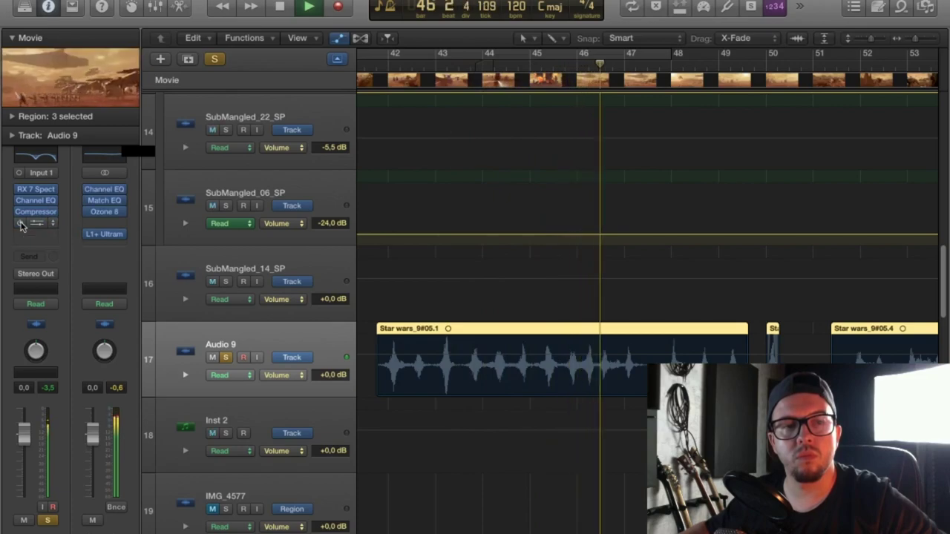
pyautogui.moveTo(868, 39); pyautogui.dragTo(873, 43)
pyautogui.hscroll(3, 265, 295)
pyautogui.scroll(-2, 265, 295)
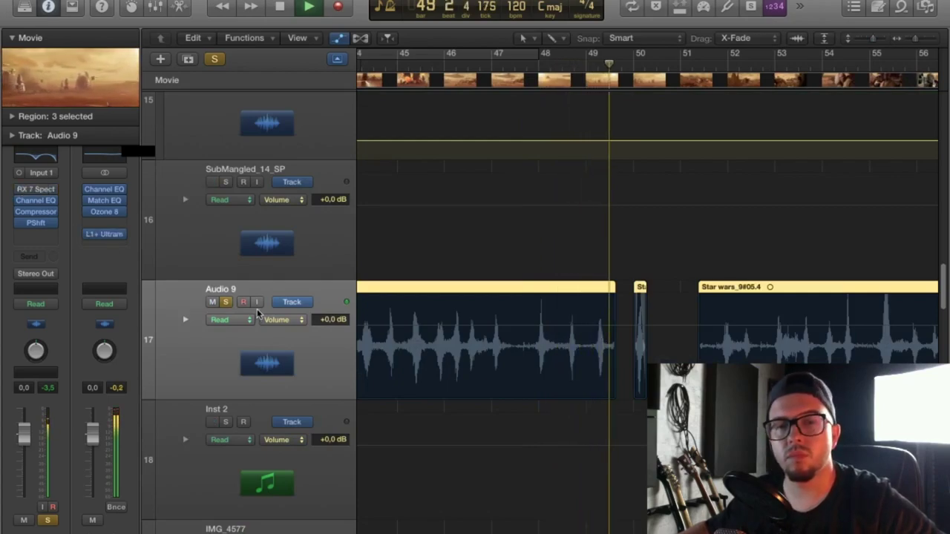
# Listen through the remaining Audio 9 regions up to Star wars_9#05.4 with RX 7 Spectral De-noise bypassed.
pyautogui.hscroll(2, 450, 366)
pyautogui.hscroll(2, 613, 270)
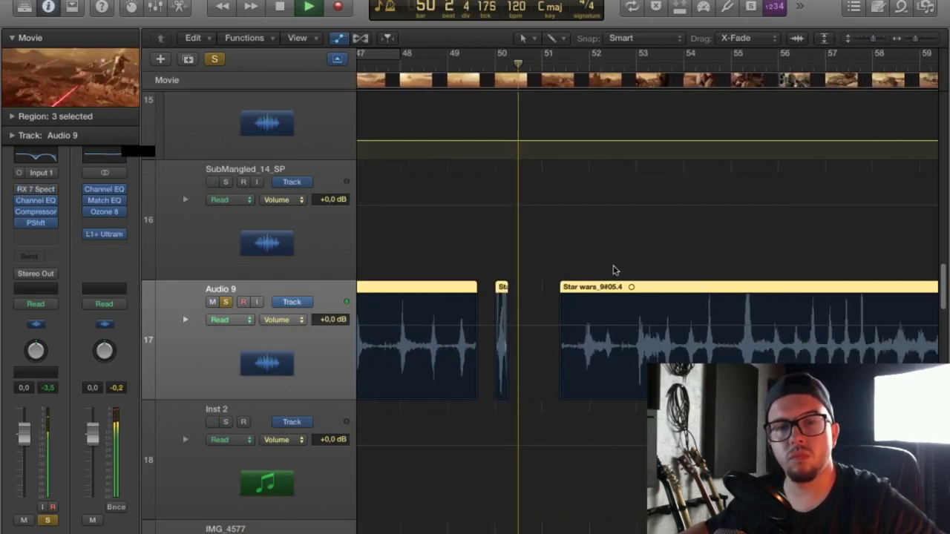
pyautogui.hscroll(2, 579, 74)
pyautogui.scroll(-4, 609, 96)
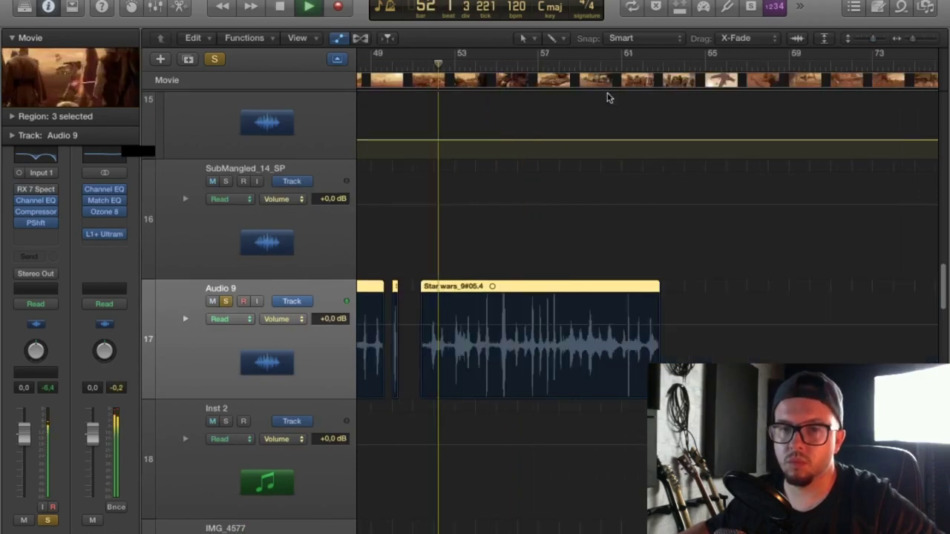
pyautogui.scroll(-2, 635, 185)
pyautogui.scroll(-1, 634, 185)
pyautogui.scroll(3, 547, 237)
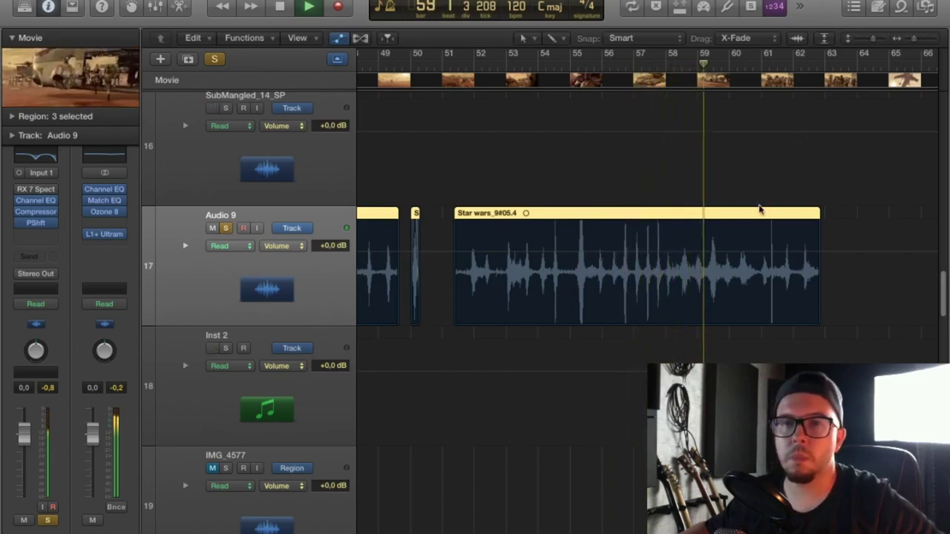
# Select the Star wars_9#05.4 region, stop playback and zoom out to show the whole arrangement.
pyautogui.click(753, 223)
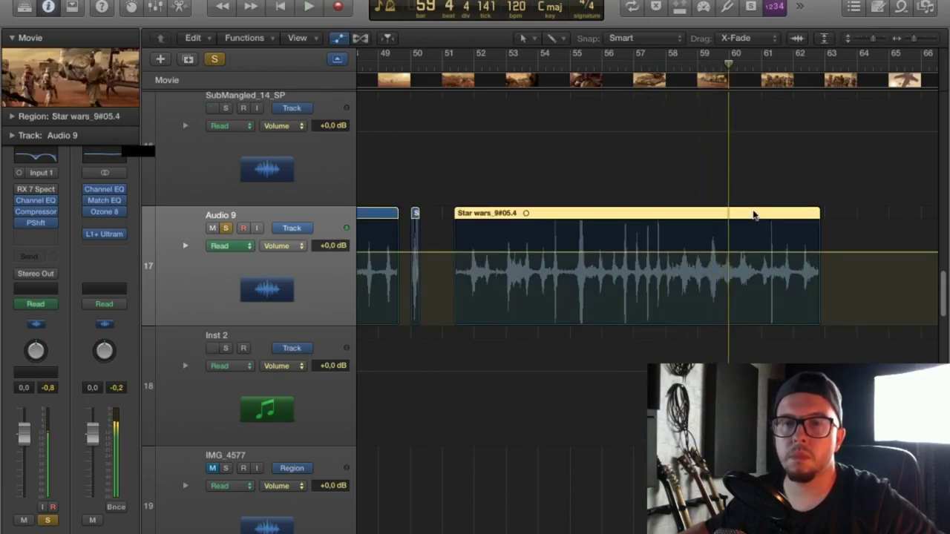
pyautogui.scroll(-5, 804, 117)
pyautogui.moveTo(875, 39); pyautogui.dragTo(872, 40)
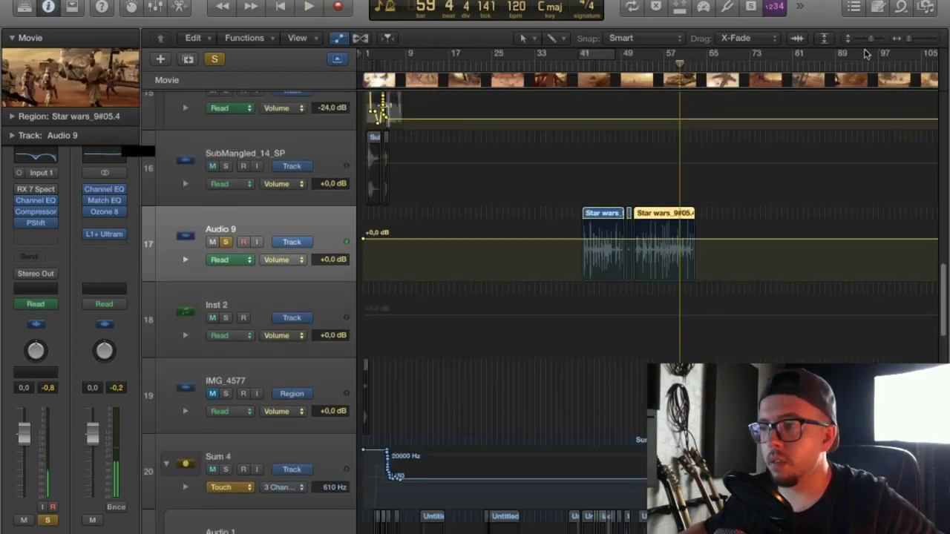
pyautogui.scroll(2, 746, 153)
pyautogui.scroll(3, 746, 158)
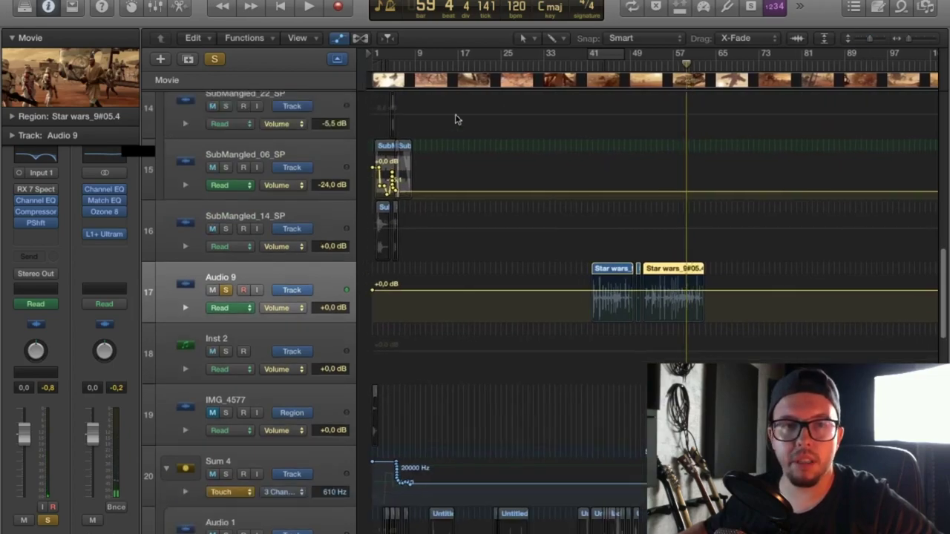
# Hide the track automation, clear the Audio 9 solo and shrink the tracks to an overview of the project's opening.
pyautogui.click(243, 290)
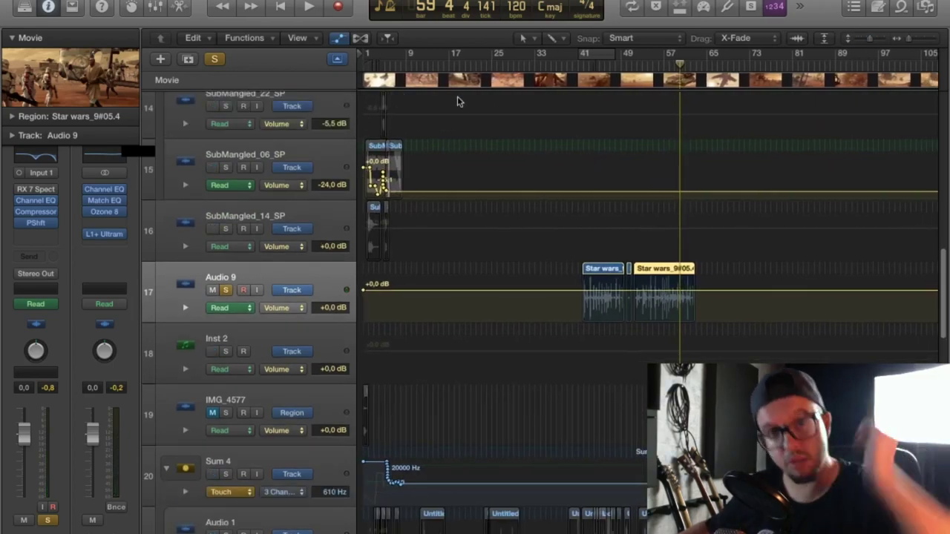
pyautogui.press('a')
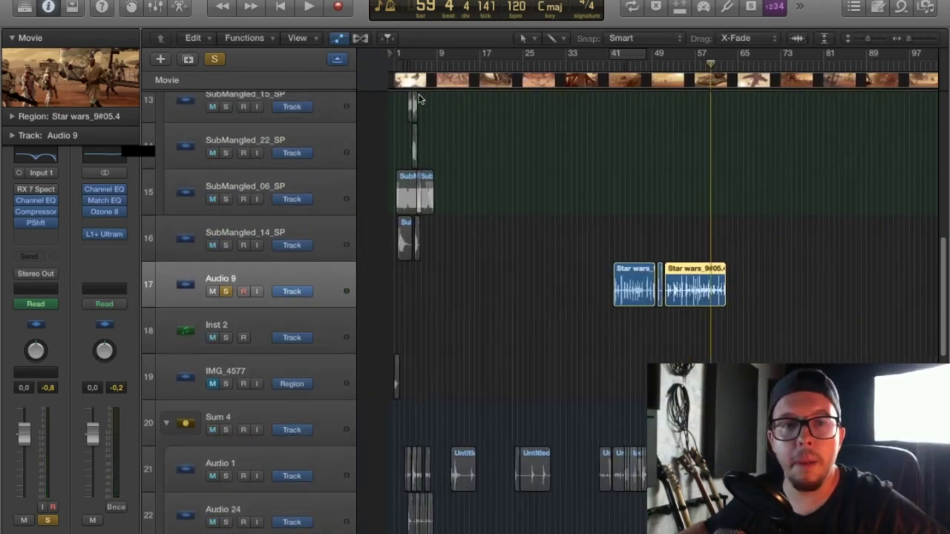
pyautogui.moveTo(870, 40); pyautogui.dragTo(855, 39)
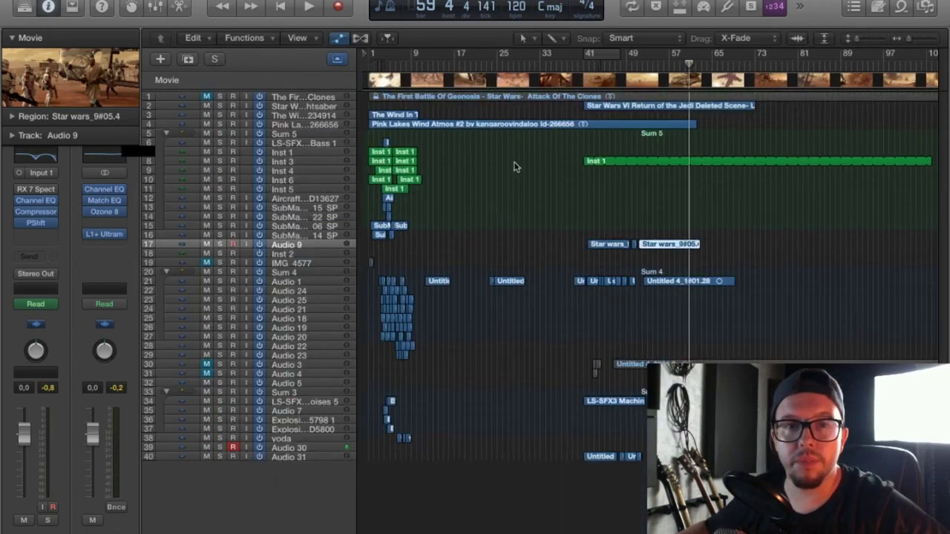
pyautogui.scroll(5, 421, 106)
pyautogui.hscroll(-10, 420, 98)
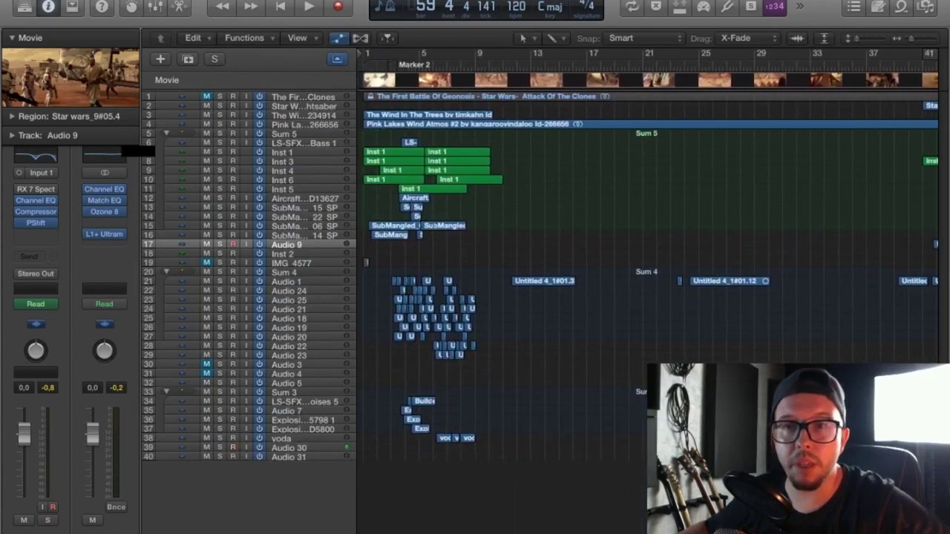
# Enlarge the track heights again and show the volume automation on the tracks inside Sum 5.
pyautogui.moveTo(859, 42); pyautogui.dragTo(871, 42)
pyautogui.scroll(1, 492, 208)
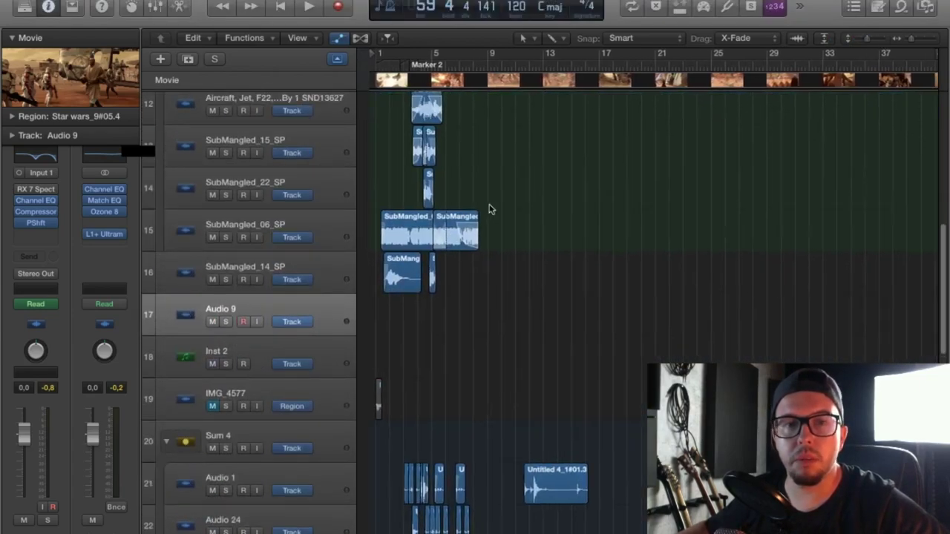
pyautogui.scroll(5, 492, 208)
pyautogui.click(340, 38)
pyautogui.click(339, 39)
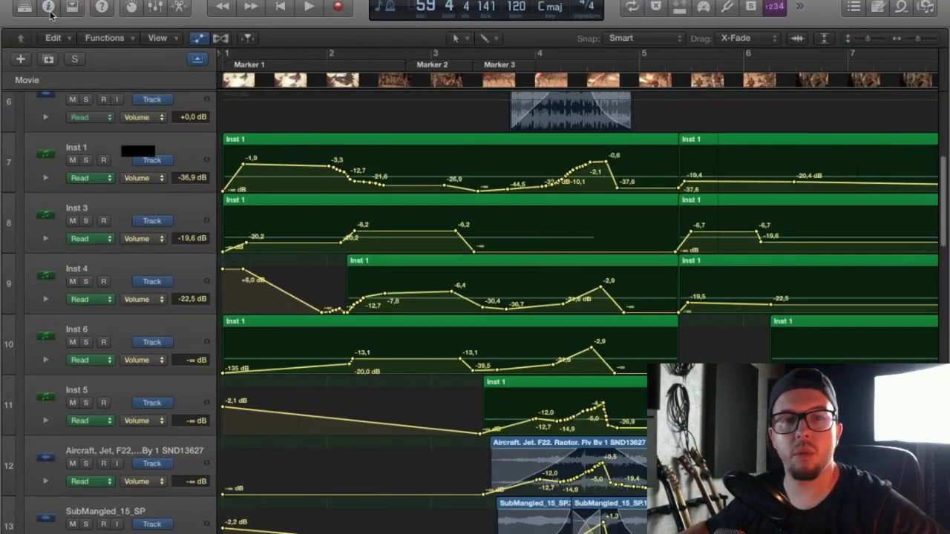
# Examine the regions and volume automation of the Inst, Aircraft and SubMangled layers inside Sum 5.
pyautogui.moveTo(867, 39); pyautogui.dragTo(869, 38)
pyautogui.moveTo(918, 39); pyautogui.dragTo(912, 38)
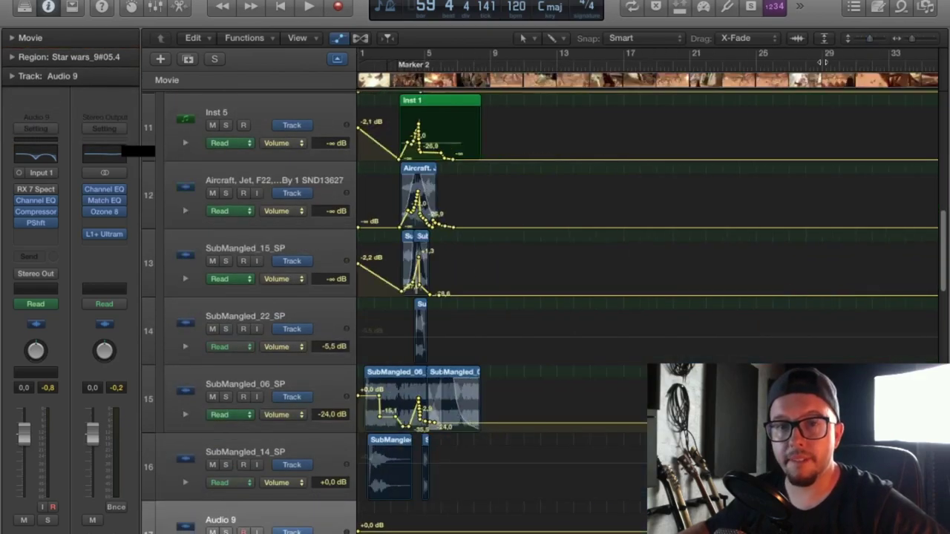
pyautogui.scroll(10, 652, 168)
pyautogui.scroll(-8, 640, 168)
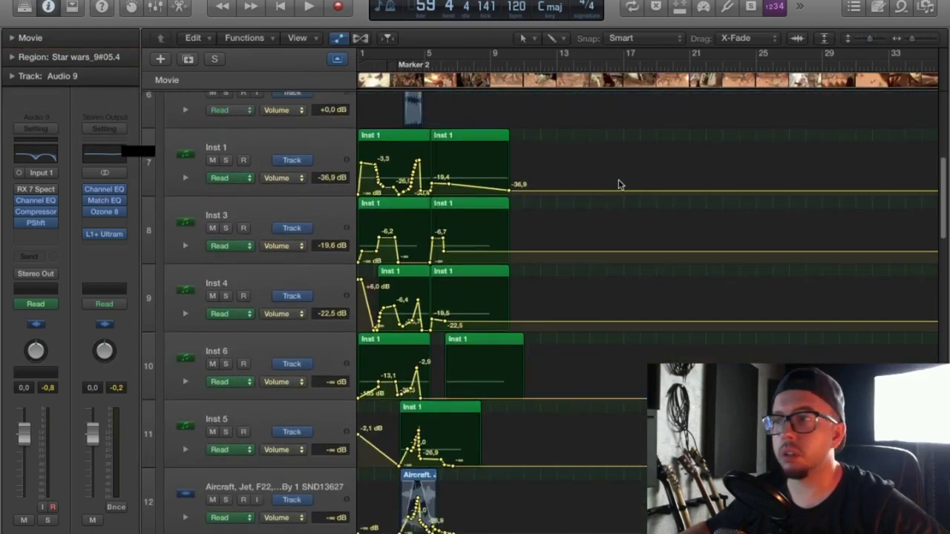
pyautogui.scroll(4, 616, 181)
pyautogui.scroll(3, 269, 131)
pyautogui.scroll(-3, 276, 154)
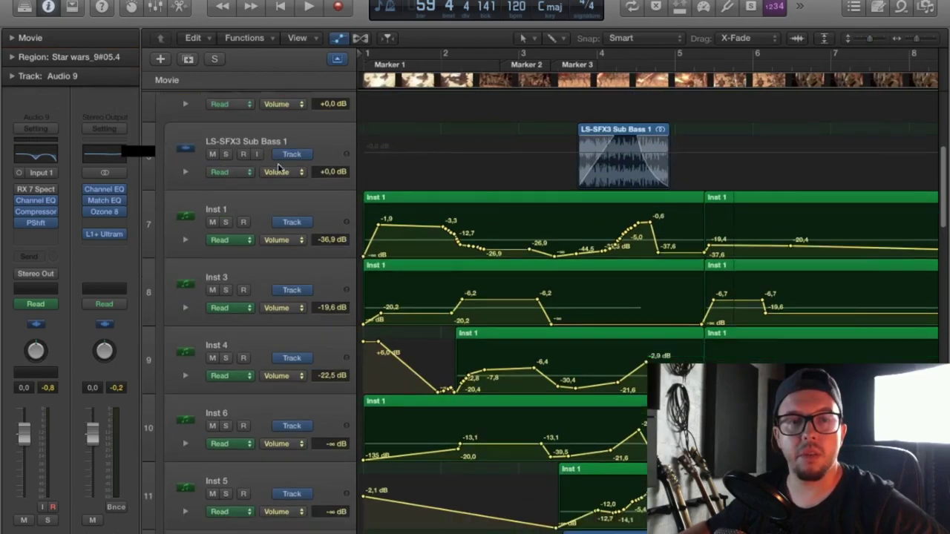
pyautogui.scroll(3, 713, 193)
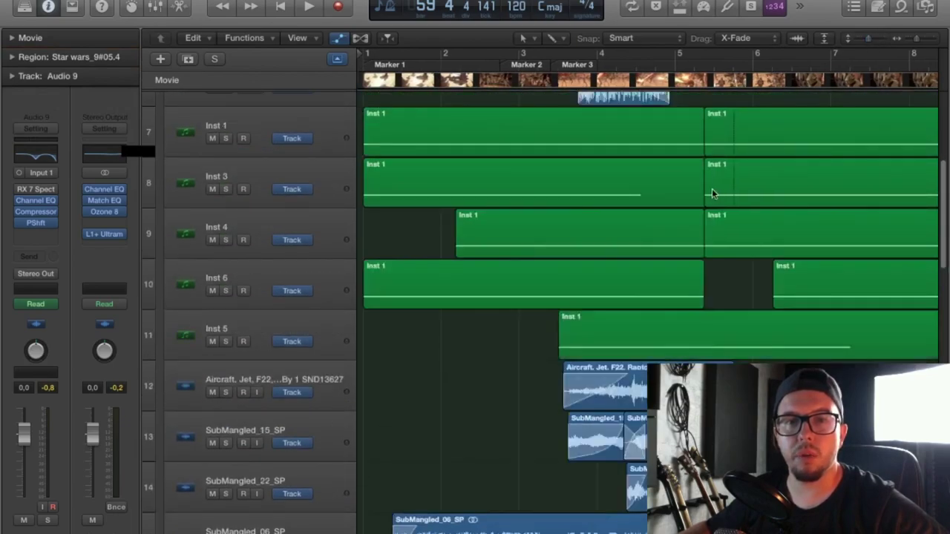
# Listen to the soloed Inst 1 layer against the movie clip while following its volume automation.
pyautogui.scroll(-3, 712, 193)
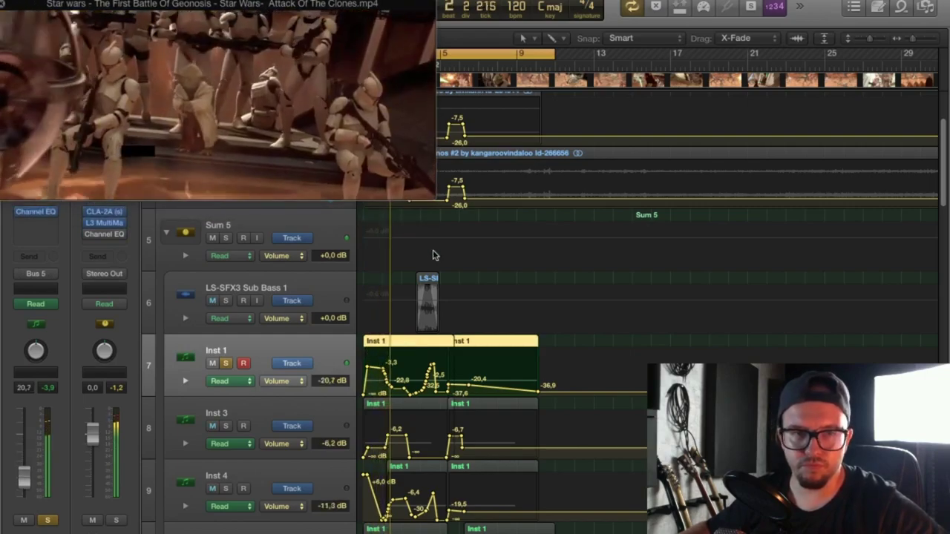
pyautogui.scroll(-2, 502, 297)
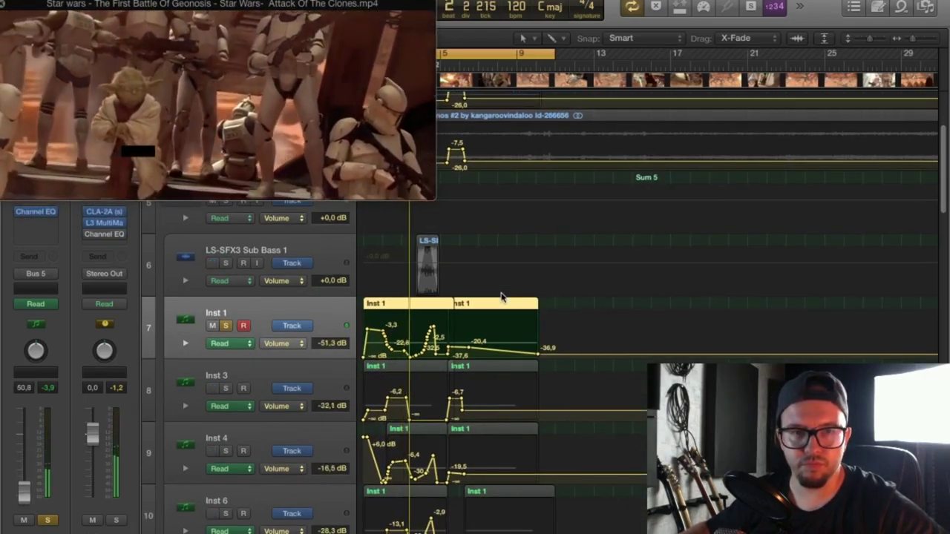
pyautogui.hscroll(-1, 512, 349)
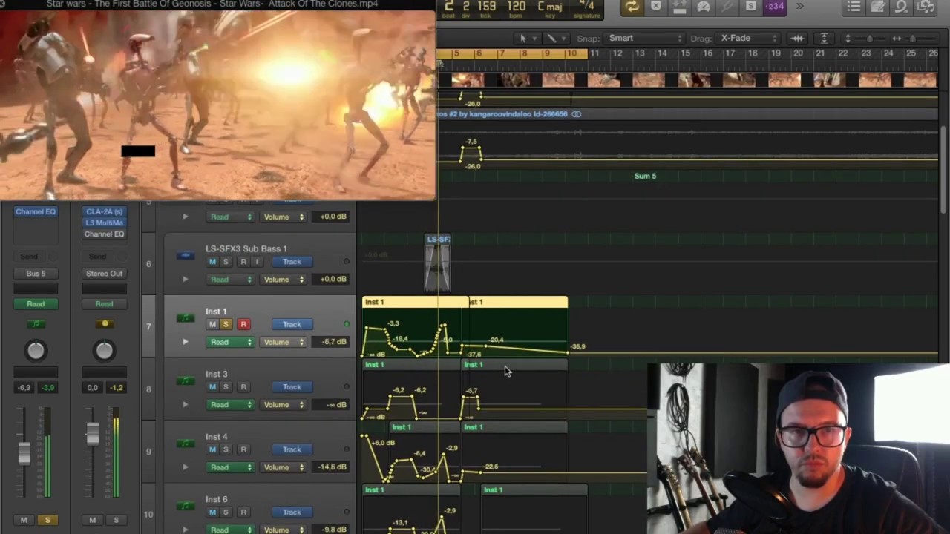
pyautogui.scroll(3, 505, 370)
pyautogui.hscroll(-2, 505, 365)
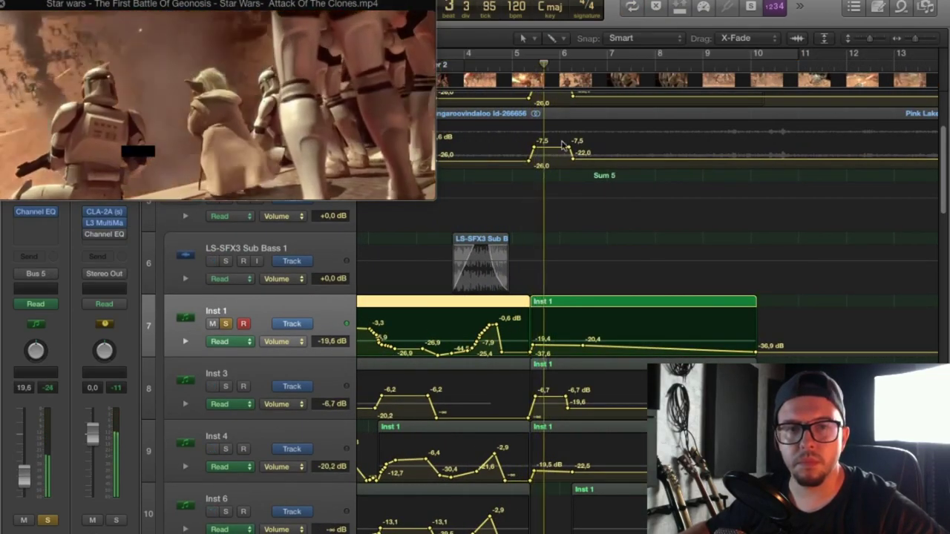
pyautogui.scroll(3, 542, 343)
pyautogui.scroll(-4, 559, 345)
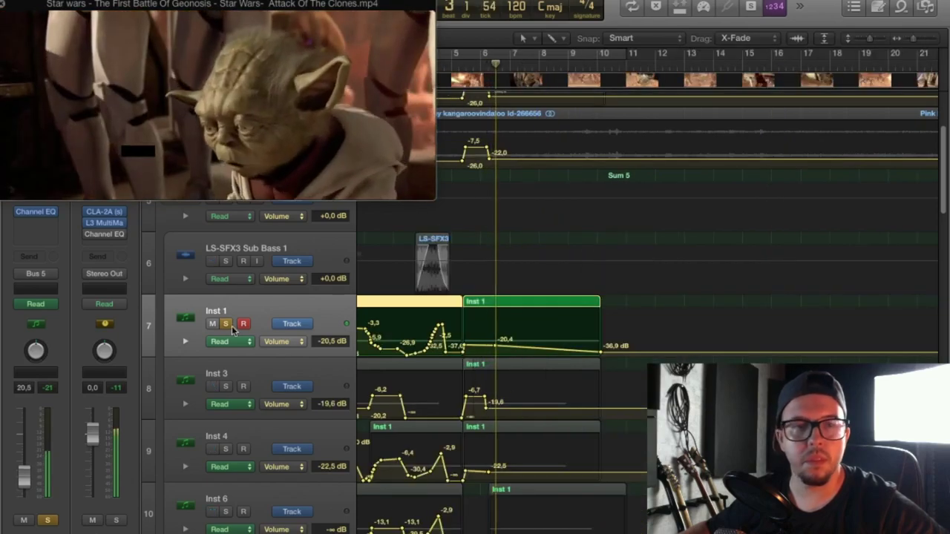
# Switch the solo from Inst 1 to Inst 3 and play it with the cycle range turned on.
pyautogui.click(228, 326)
pyautogui.click(226, 387)
pyautogui.hscroll(-1, 528, 119)
pyautogui.click(537, 54)
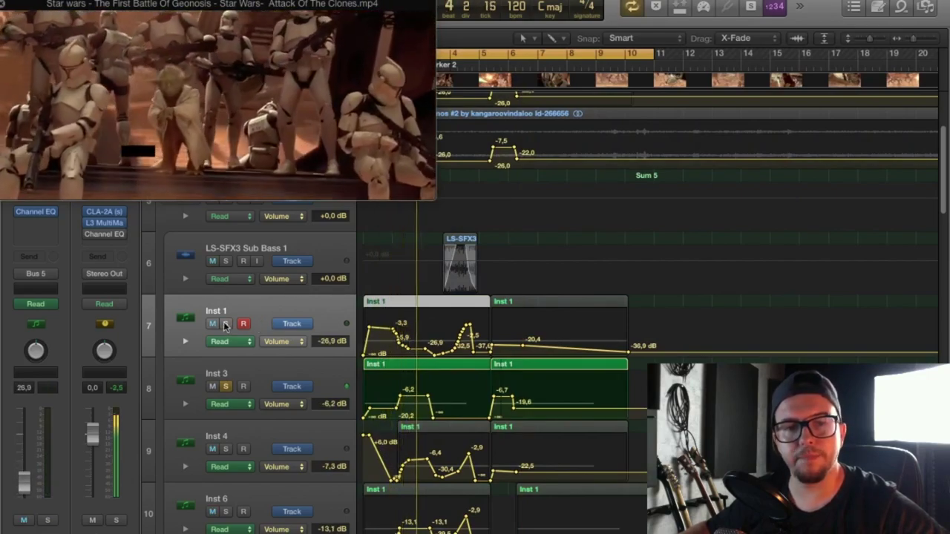
pyautogui.scroll(-2, 227, 325)
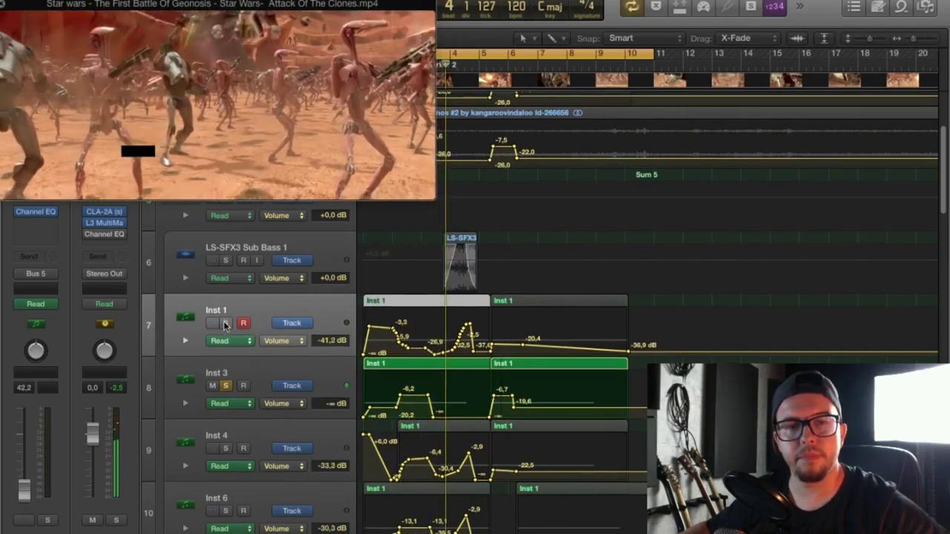
# Solo the Inst 4 layer in place of Inst 3, listen to it, and move the movie window off the channel strip.
pyautogui.scroll(2, 225, 320)
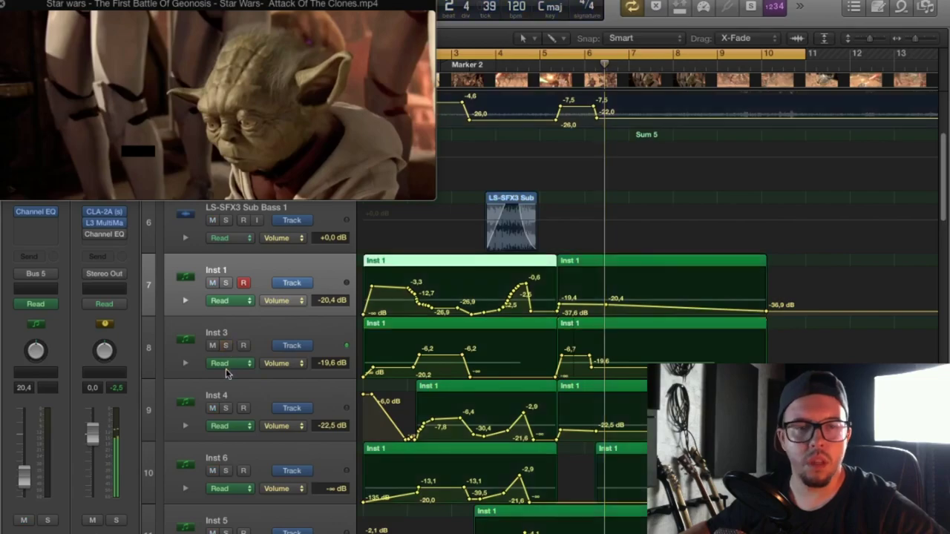
pyautogui.click(225, 409)
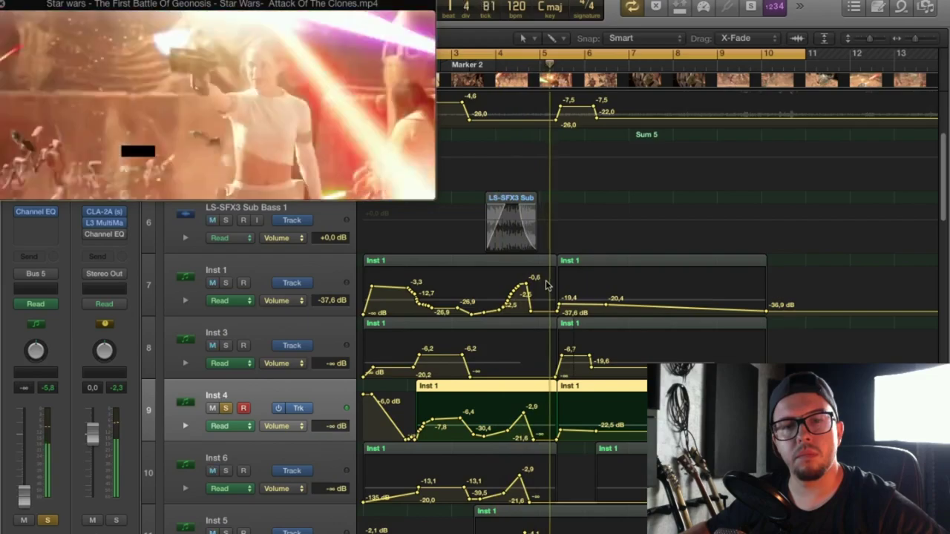
pyautogui.moveTo(297, 144)
pyautogui.moveTo(297, 143); pyautogui.dragTo(377, 134)
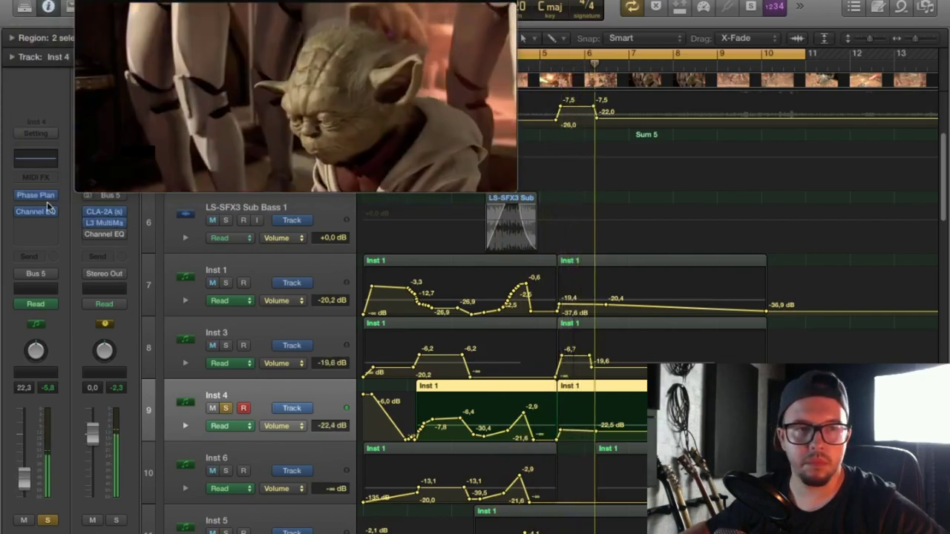
# Open the Phase Plant synth on Inst 4, examine its wavetable, filter, noise and distortion modules, and close it.
pyautogui.click(36, 199)
pyautogui.click(586, 462)
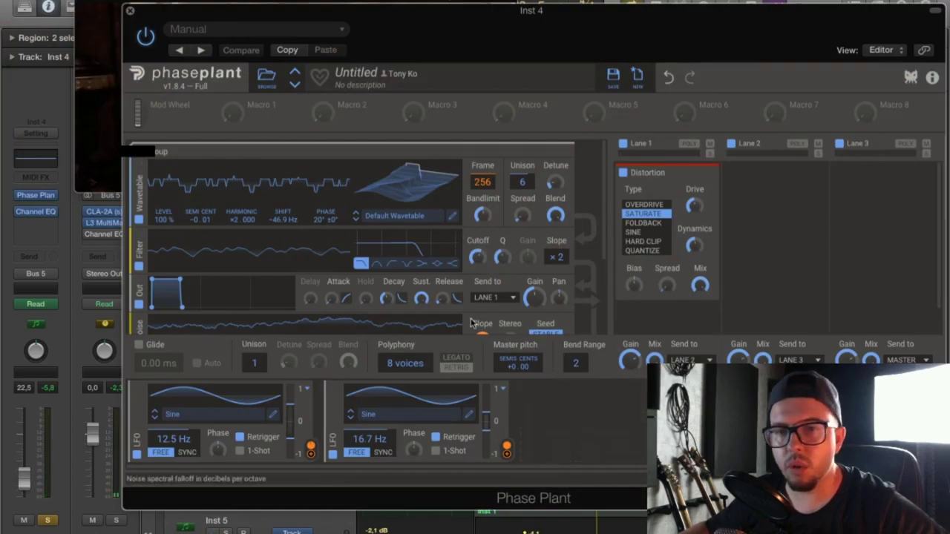
pyautogui.scroll(-5, 334, 243)
pyautogui.scroll(3, 388, 249)
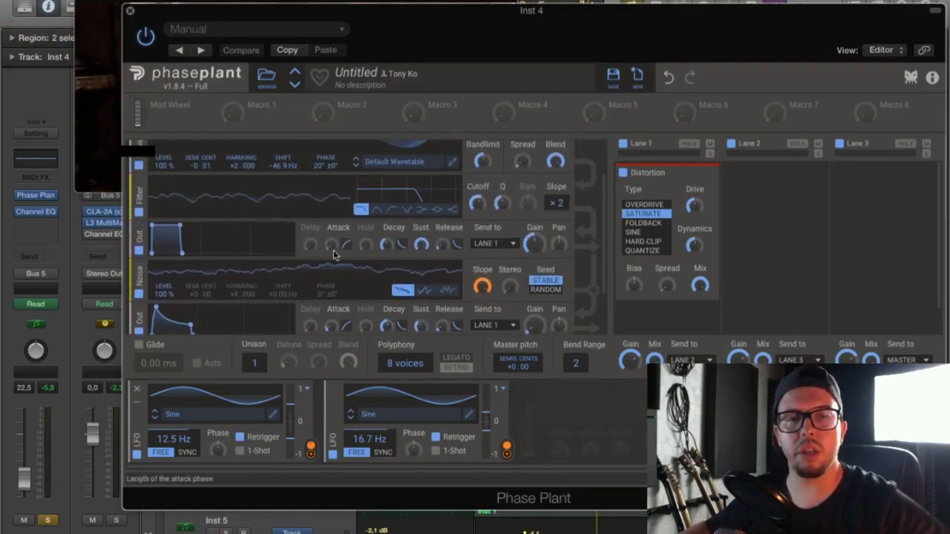
pyautogui.scroll(3, 334, 248)
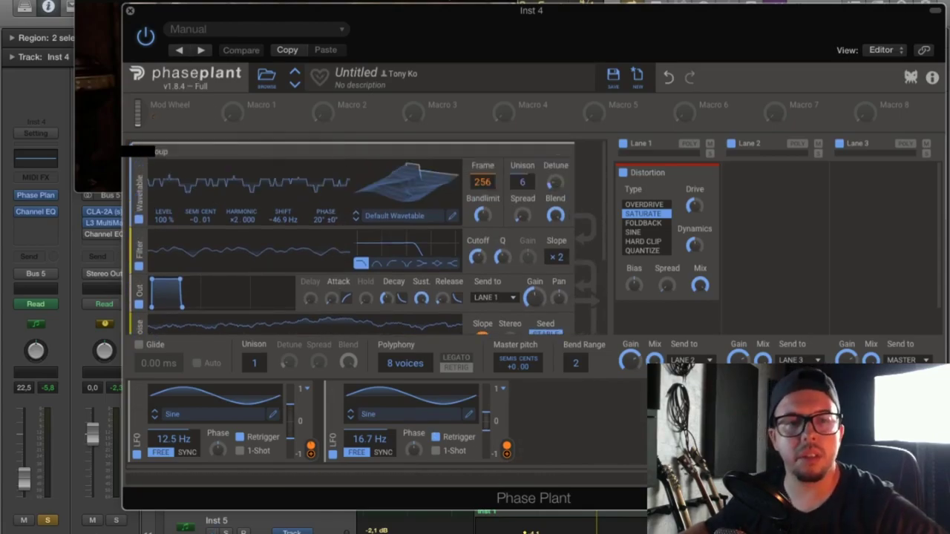
pyautogui.click(131, 12)
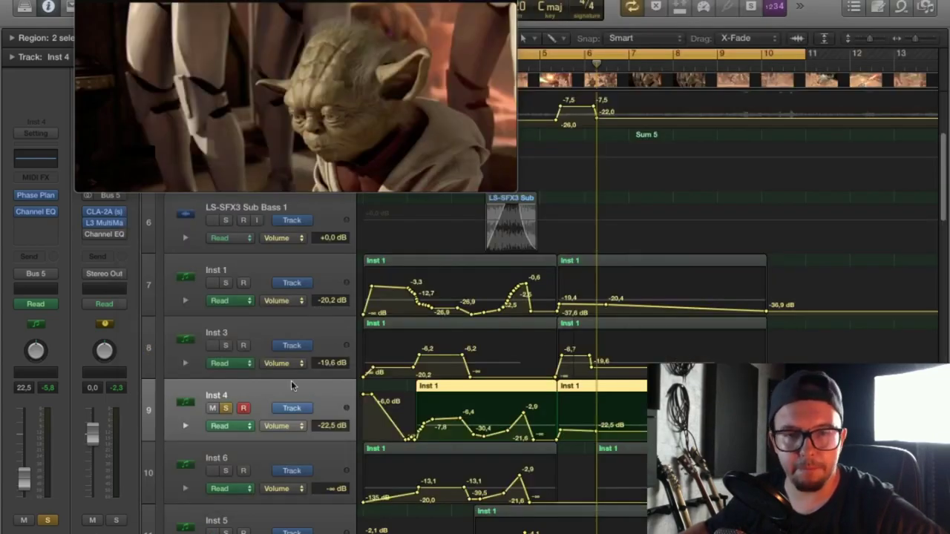
# Switch the solo from Inst 4 to Inst 6 and play that layer against the clip.
pyautogui.hotkey('ctrl', 'm')
pyautogui.click(212, 407)
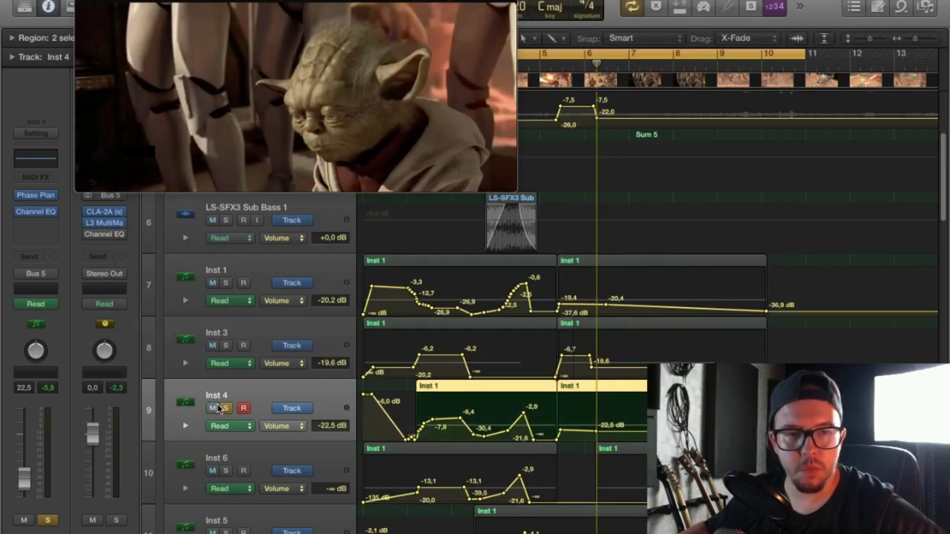
pyautogui.click(225, 409)
pyautogui.click(225, 470)
pyautogui.press('space')
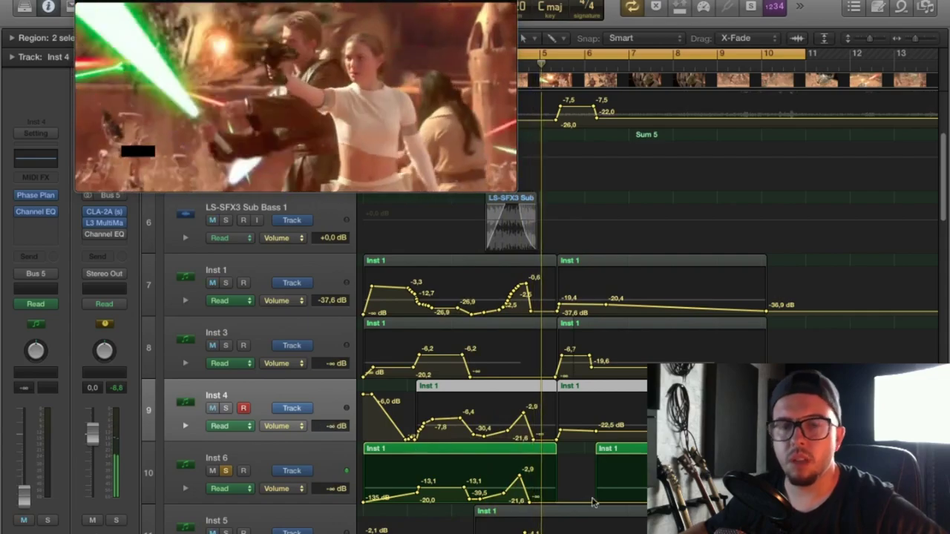
# Switch the solo from Inst 6 to Inst 5, turn off the cycle range, and play the layer while moving the movie window aside.
pyautogui.scroll(-3, 411, 449)
pyautogui.click(225, 417)
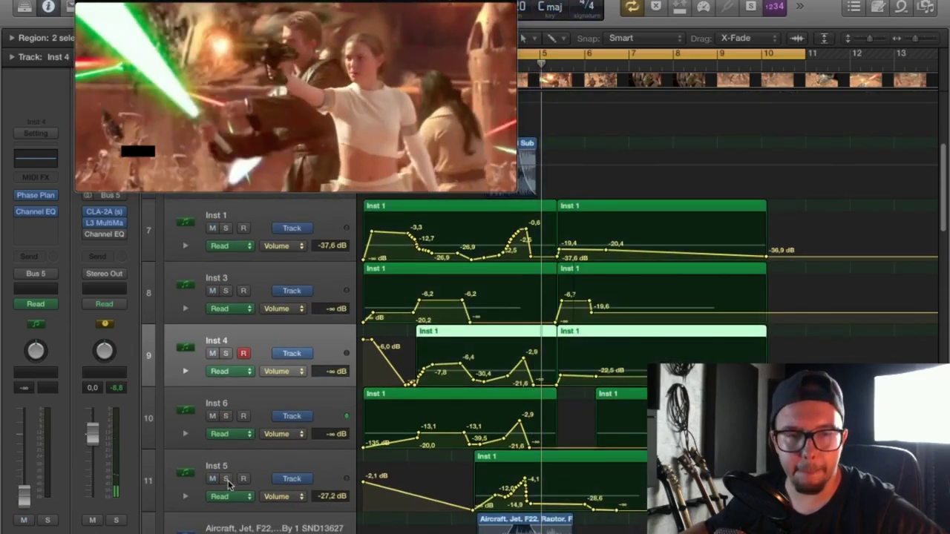
pyautogui.click(226, 479)
pyautogui.moveTo(495, 61)
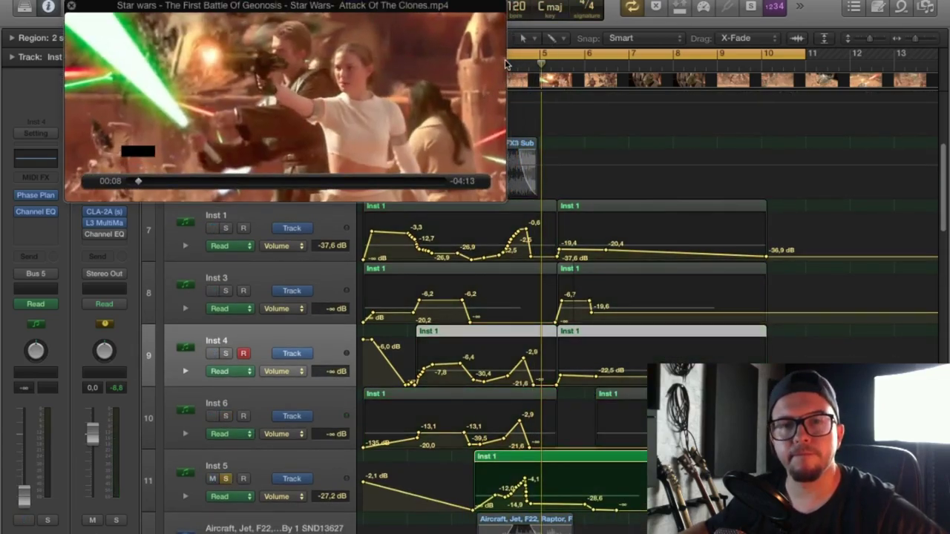
pyautogui.click(524, 53)
pyautogui.press('space')
pyautogui.moveTo(498, 59); pyautogui.dragTo(414, 50)
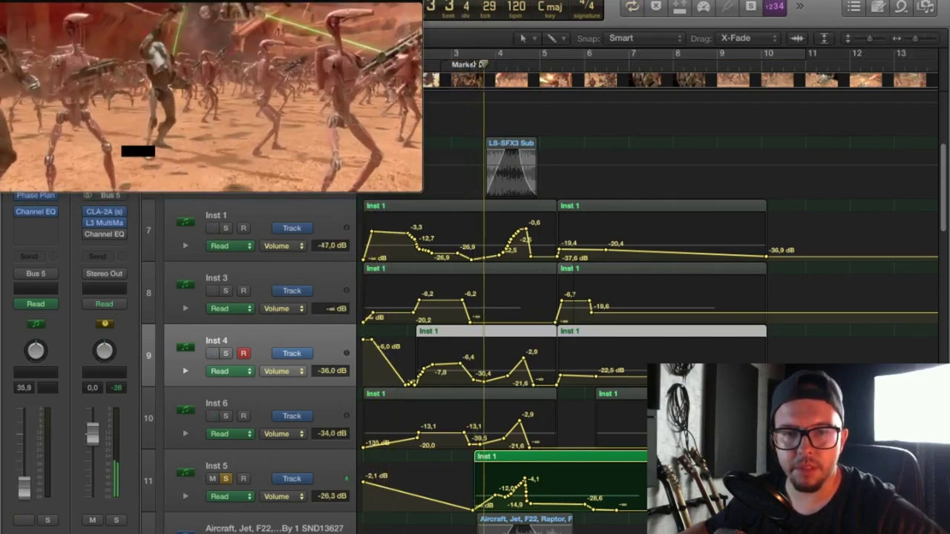
pyautogui.moveTo(355, 65); pyautogui.dragTo(474, 67)
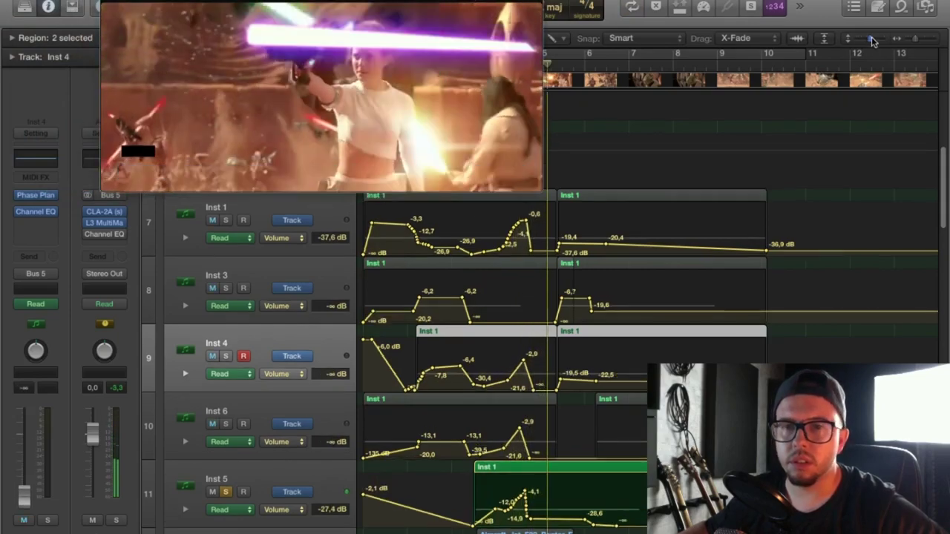
# Move the movie window below the transport controls and clear the solo from all tracks.
pyautogui.scroll(-4, 659, 303)
pyautogui.moveTo(282, 1); pyautogui.dragTo(278, 96)
pyautogui.click(216, 59)
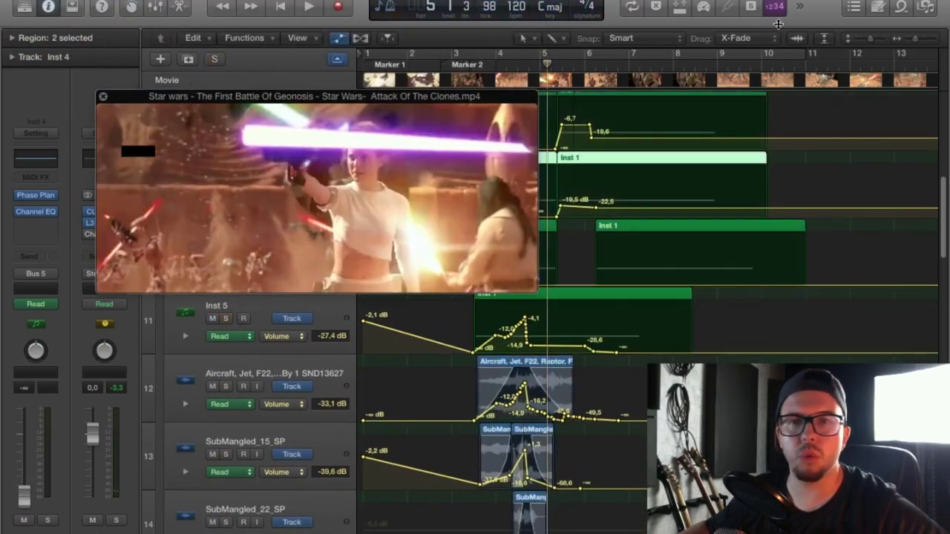
# Examine the regions and volume automation from the wind ambiences through the Sum 5 layers, briefly trying a smaller track height.
pyautogui.scroll(-4, 742, 222)
pyautogui.scroll(5, 742, 223)
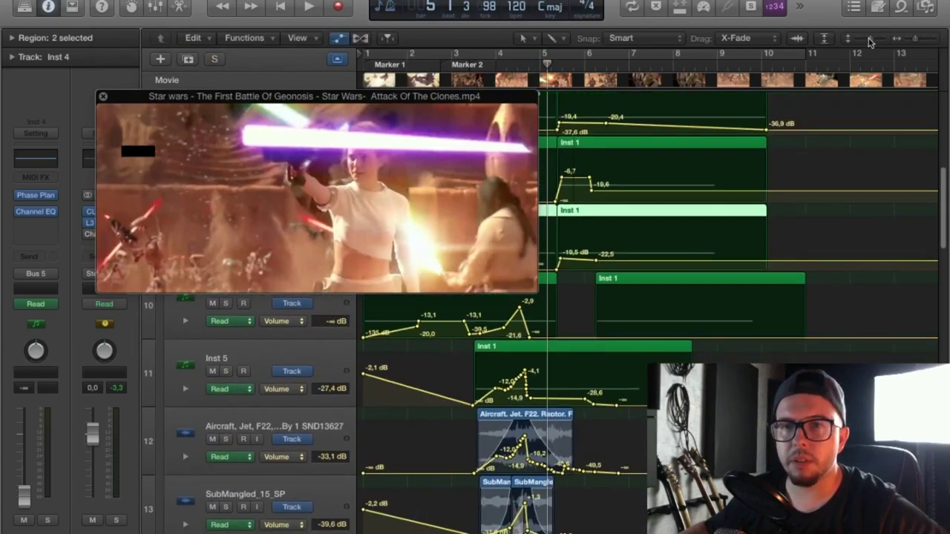
pyautogui.moveTo(870, 39); pyautogui.dragTo(867, 39)
pyautogui.moveTo(433, 169); pyautogui.dragTo(453, 192)
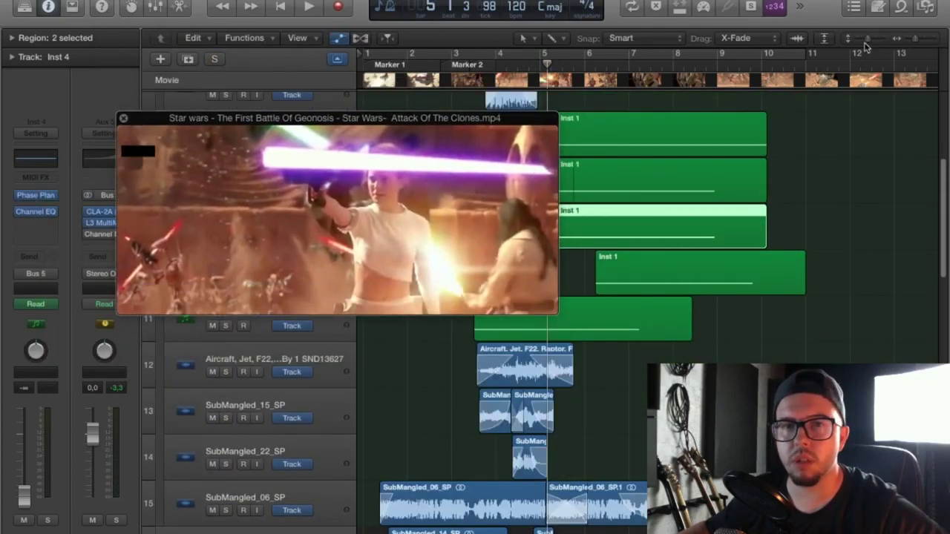
pyautogui.moveTo(867, 39); pyautogui.dragTo(870, 39)
pyautogui.moveTo(523, 170); pyautogui.dragTo(307, 196)
pyautogui.scroll(8, 416, 183)
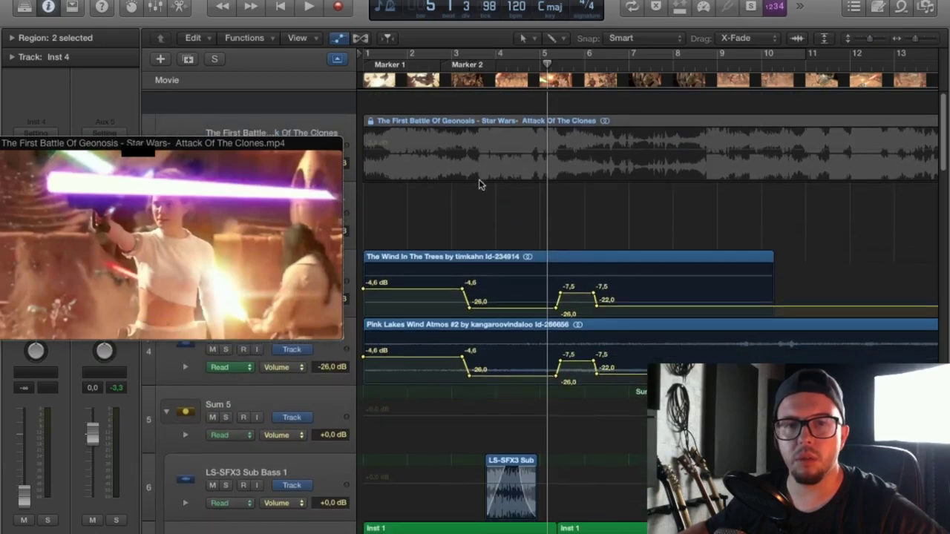
pyautogui.scroll(-15, 479, 184)
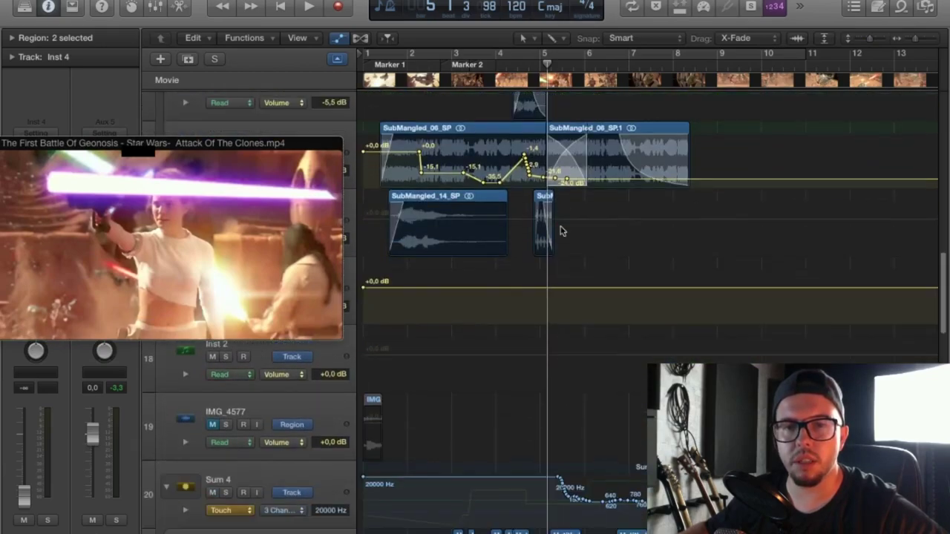
# Uncover the Sum 4 track header and set its automation mode to Read.
pyautogui.scroll(-5, 562, 232)
pyautogui.moveTo(256, 220); pyautogui.dragTo(279, 35)
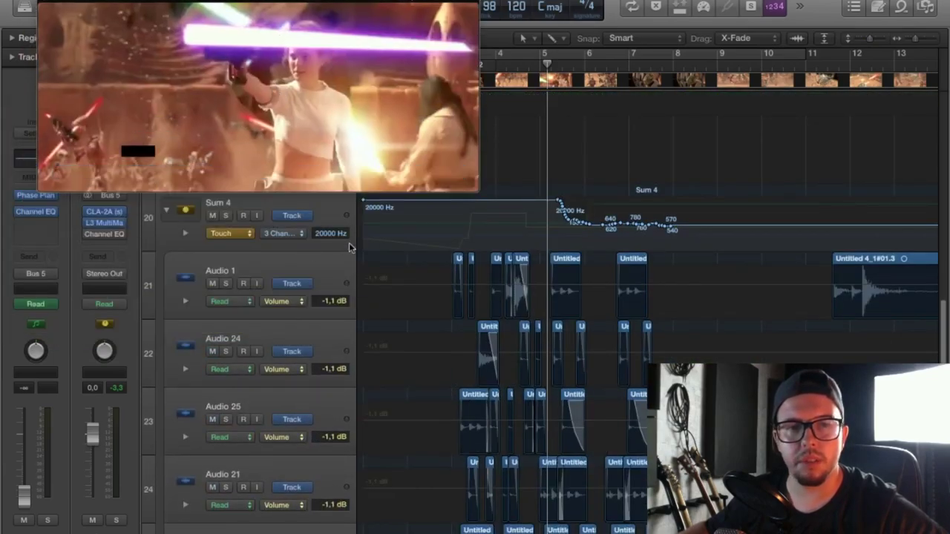
pyautogui.click(230, 233)
pyautogui.click(232, 222)
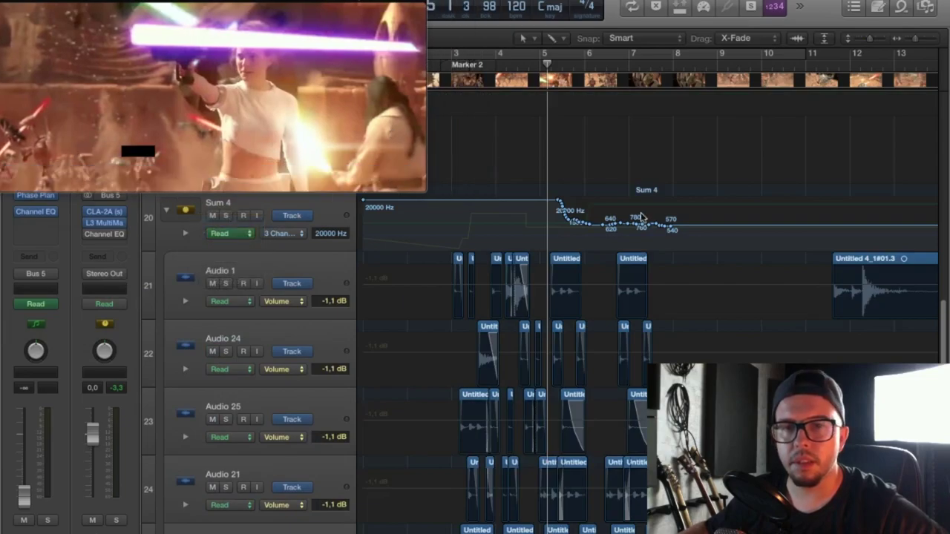
# Shrink the tracks to show the whole project, turn on the cycle range, and enlarge the movie window to play the full mix.
pyautogui.scroll(-8, 647, 217)
pyautogui.scroll(-10, 647, 217)
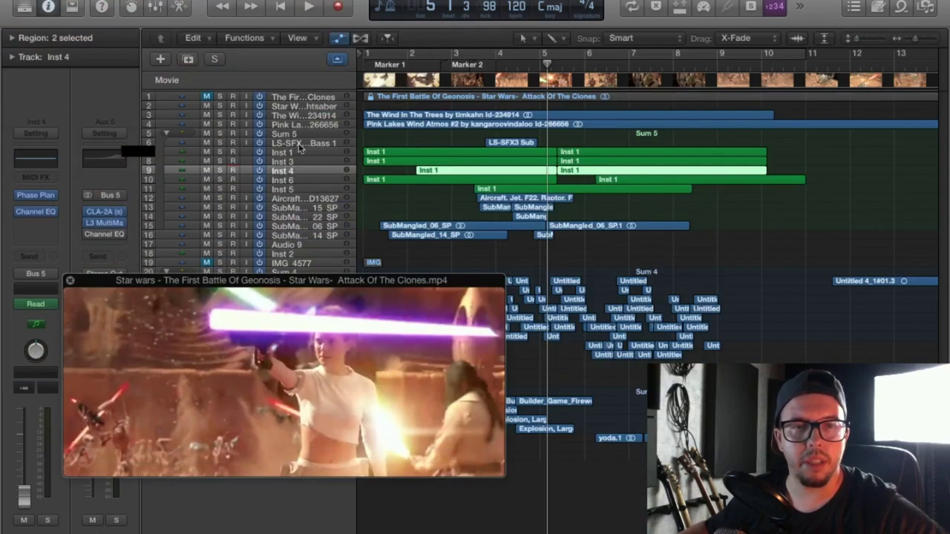
pyautogui.click(738, 52)
pyautogui.rightClick(695, 72)
pyautogui.click(391, 292)
pyautogui.moveTo(392, 282); pyautogui.dragTo(396, 59)
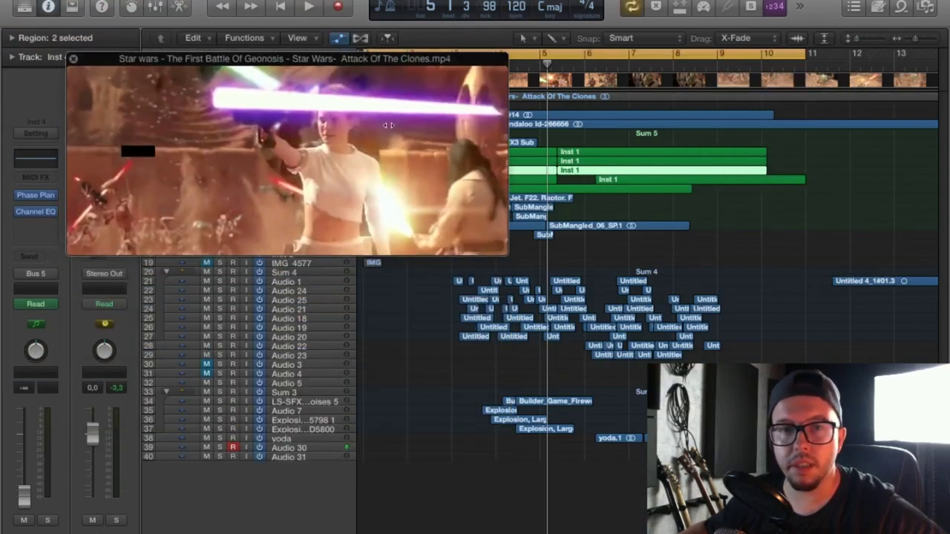
pyautogui.moveTo(509, 255); pyautogui.dragTo(691, 331)
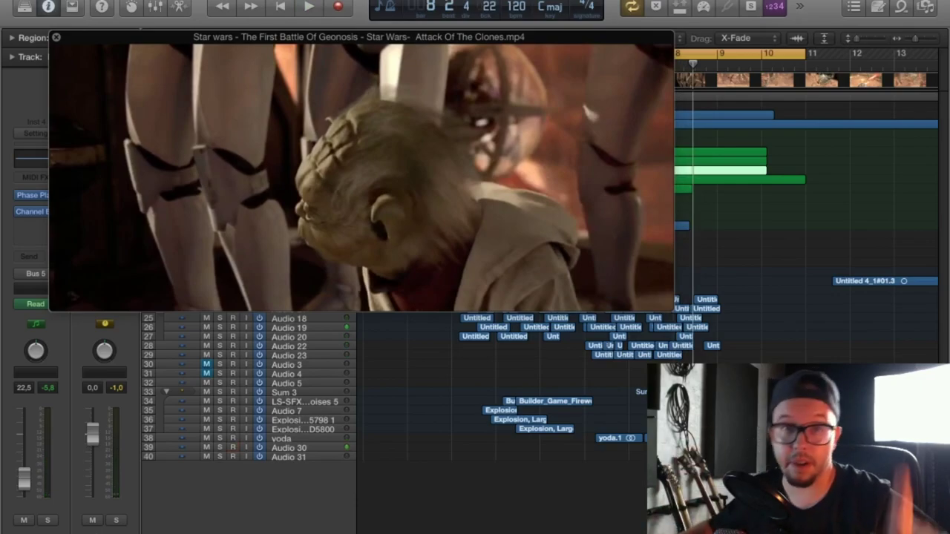
# Turn off the cycle range and reposition the enlarged movie window over the upper part of the arrangement.
pyautogui.moveTo(657, 103); pyautogui.dragTo(585, 191)
pyautogui.click(614, 57)
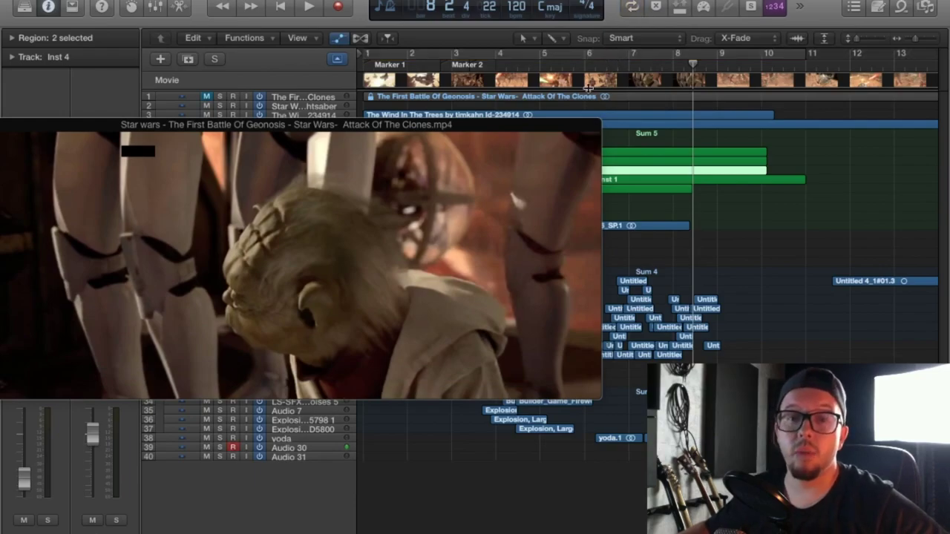
pyautogui.moveTo(487, 210); pyautogui.dragTo(515, 150)
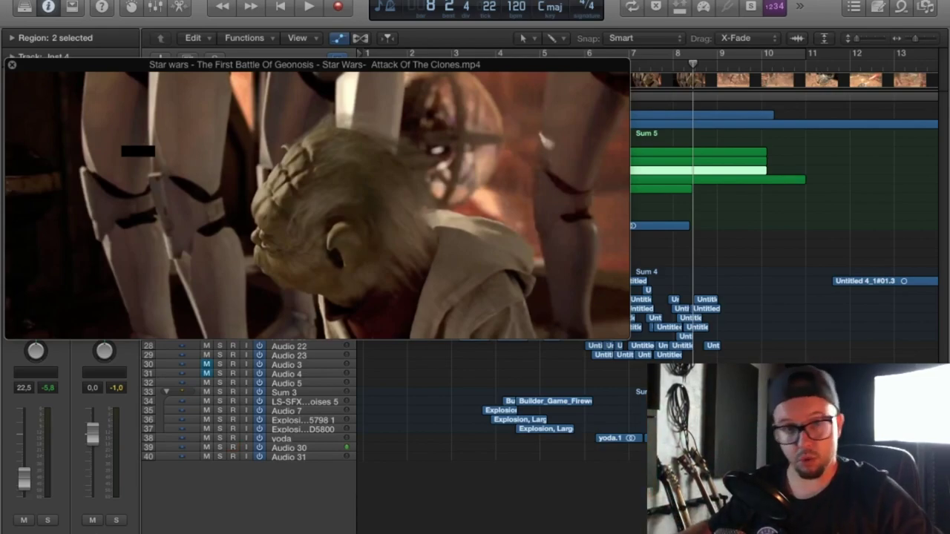
pyautogui.moveTo(390, 203); pyautogui.dragTo(396, 173)
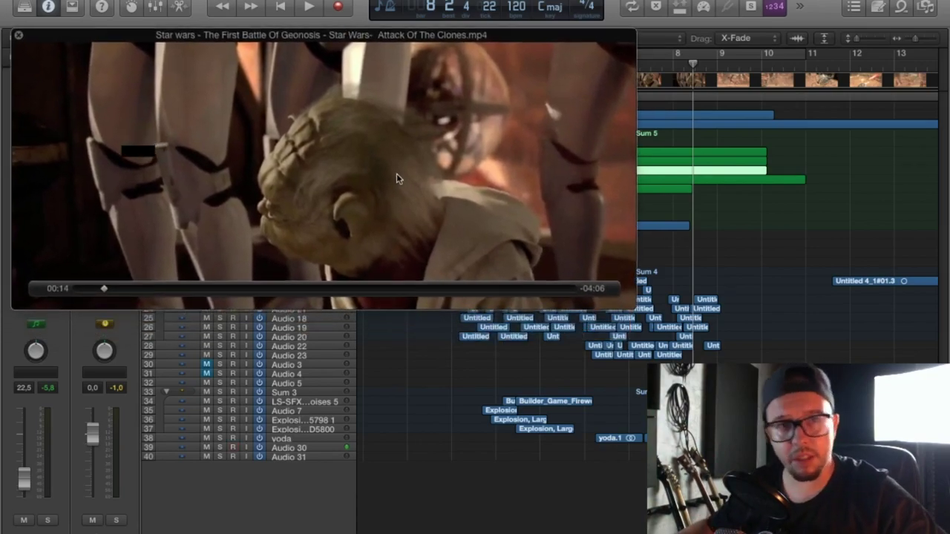